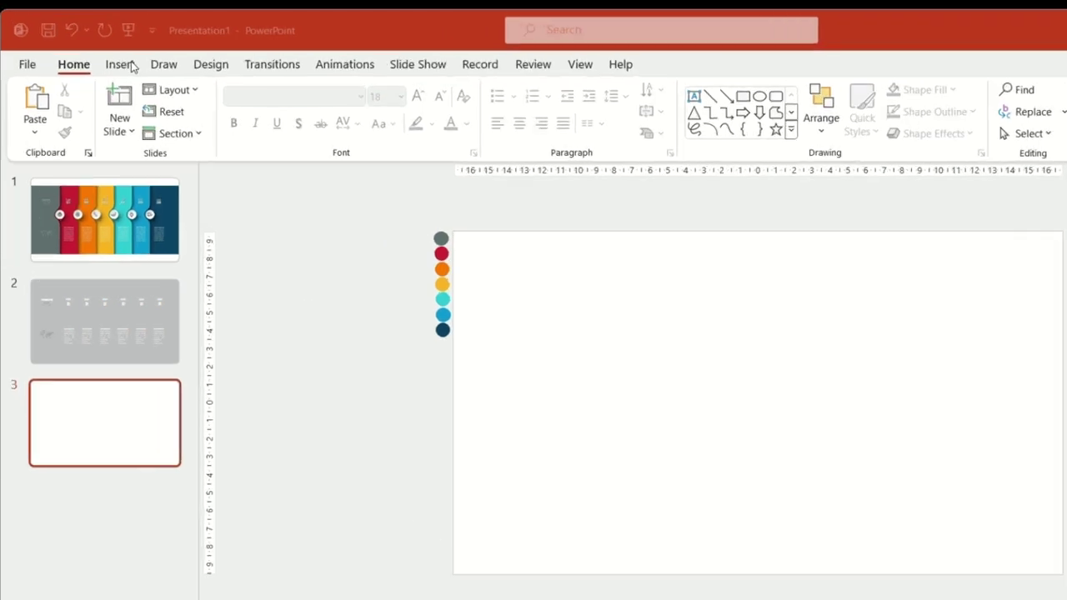
- Draw a rectangle covering the entire blank slide and remove its outline
left_click(102, 58)
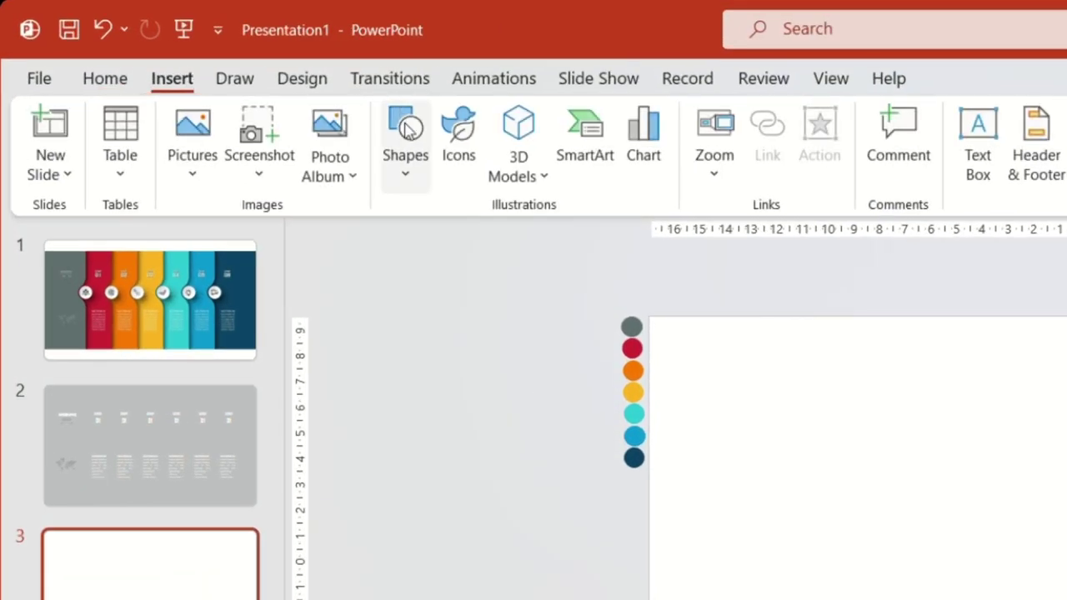
left_click(233, 92)
left_click(464, 245)
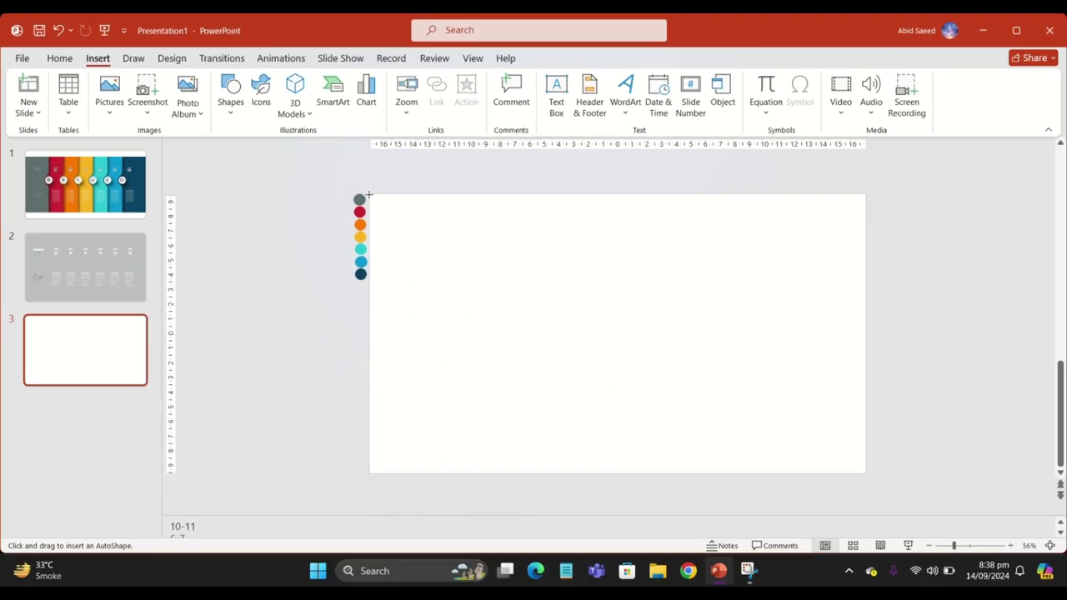
left_click_drag(369, 193, 866, 473)
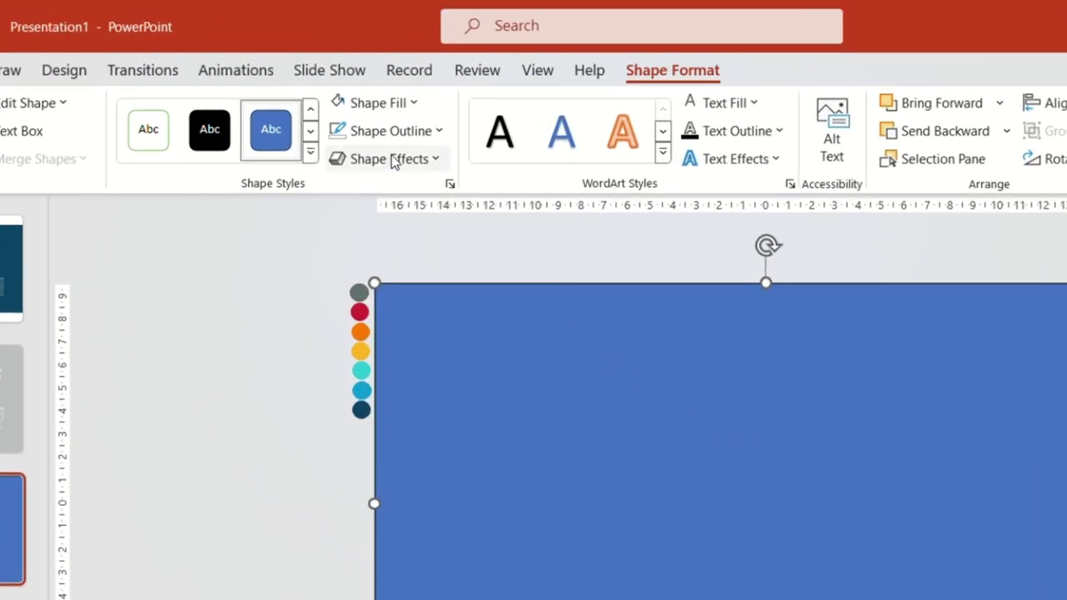
left_click(376, 97)
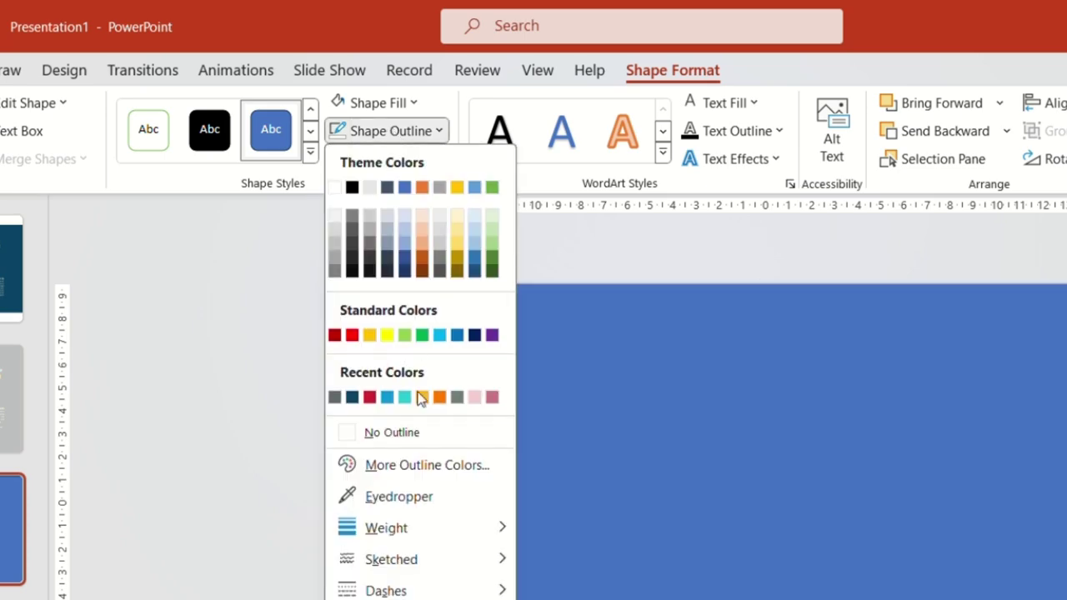
left_click(422, 433)
left_click(325, 285)
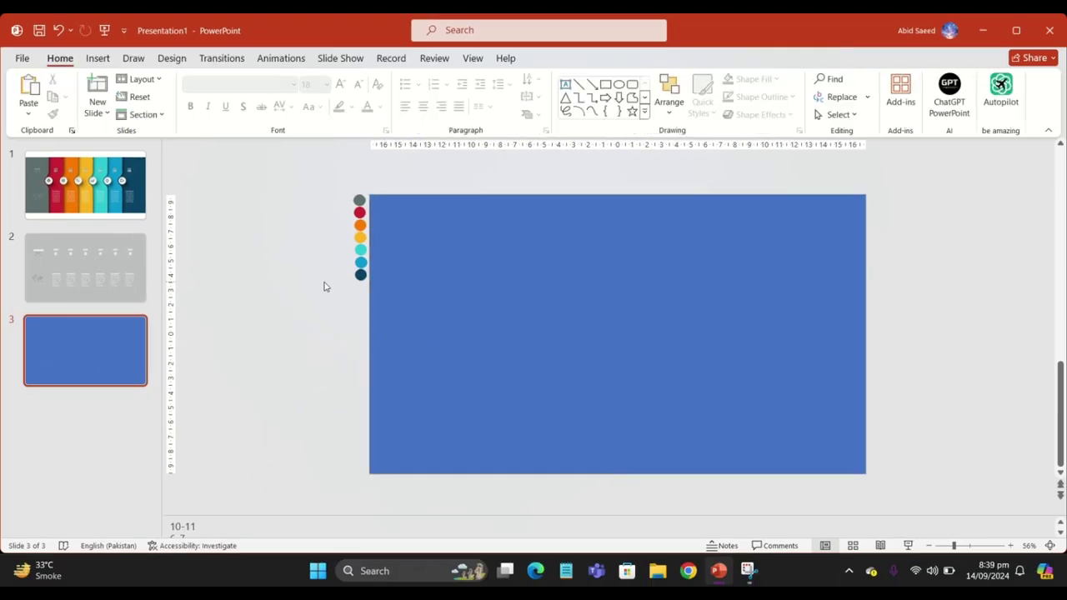
- Draw a circle about 3.5 cm across in the upper-left area of the blue rectangle
left_click(98, 58)
left_click(230, 100)
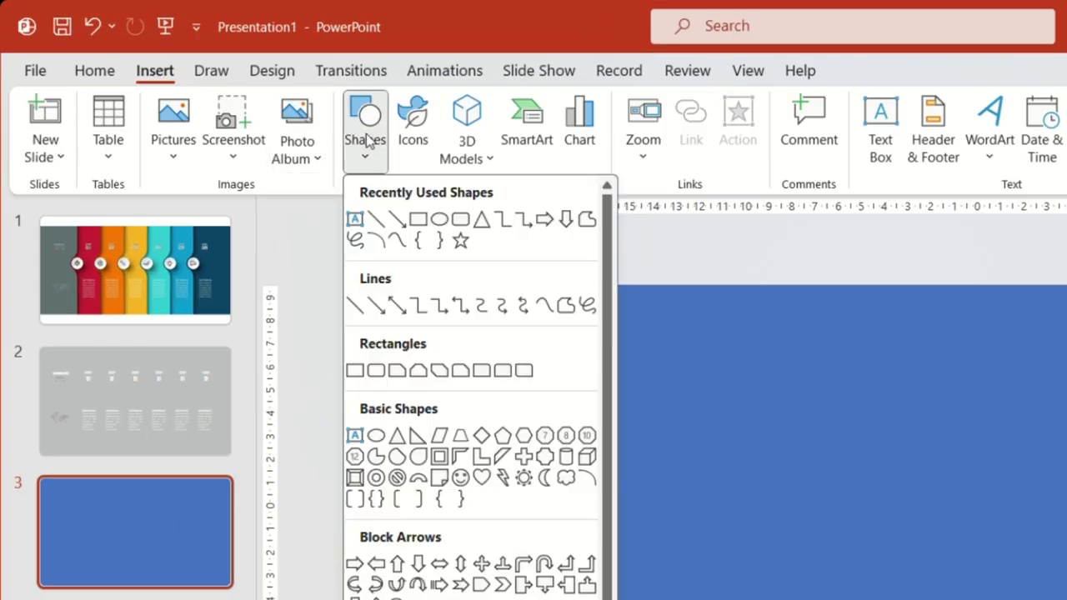
left_click(435, 219)
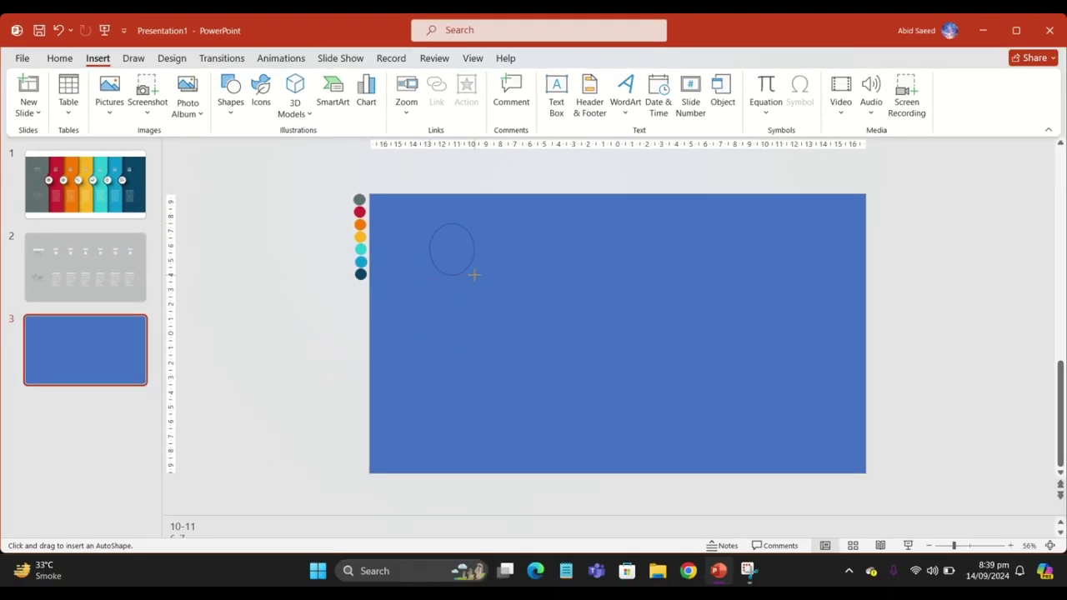
left_click_drag(479, 273, 480, 274)
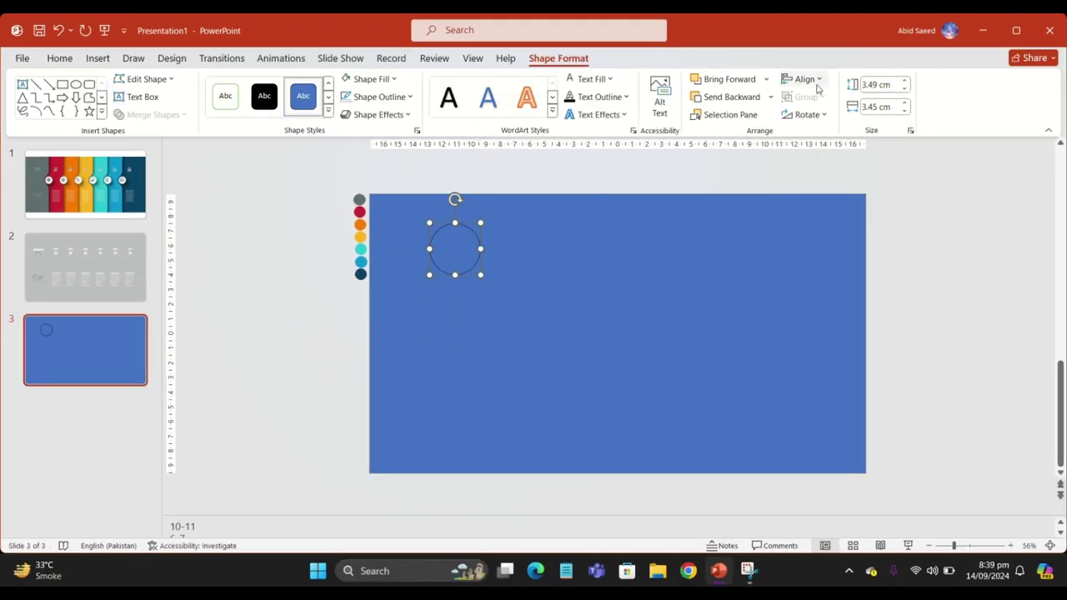
- Set the circle's height and width to 4 cm and remove its outline
left_click(869, 82)
type("4 cm")
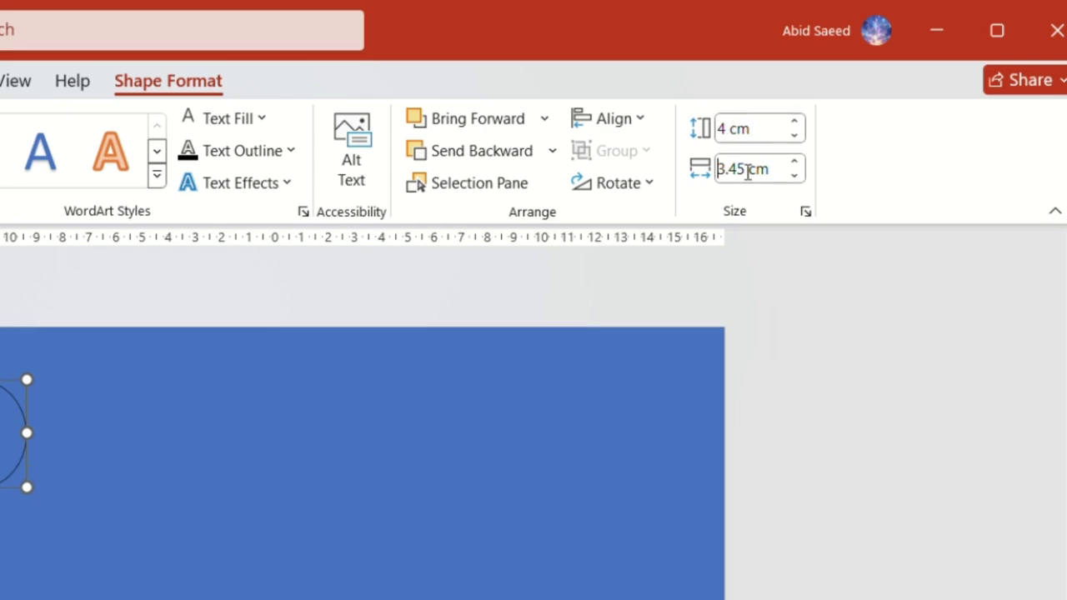
left_click(748, 171)
type("4")
key("Return")
left_click(568, 157)
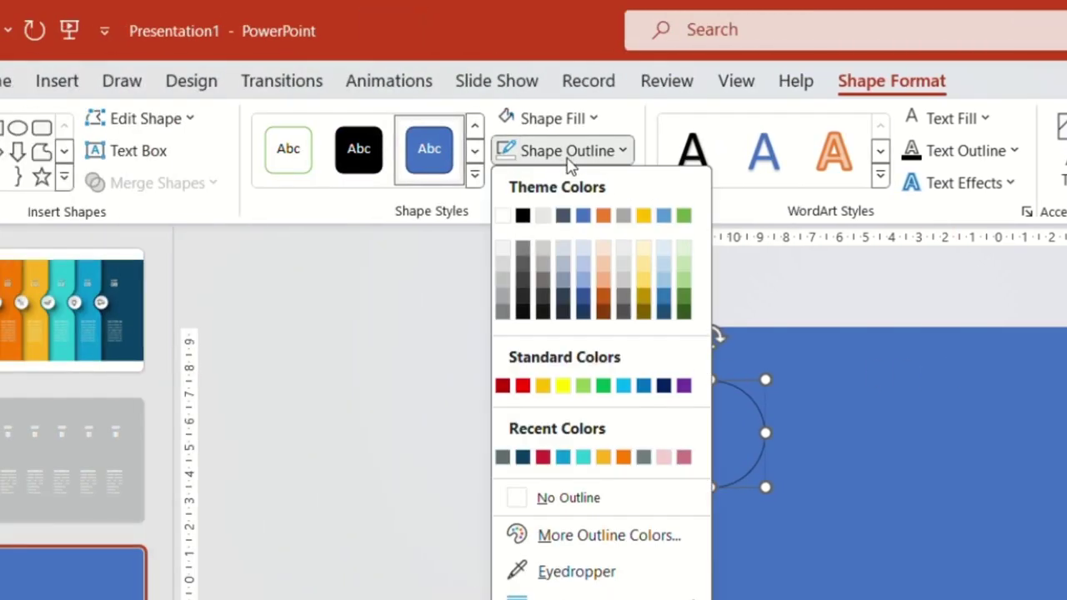
left_click(572, 497)
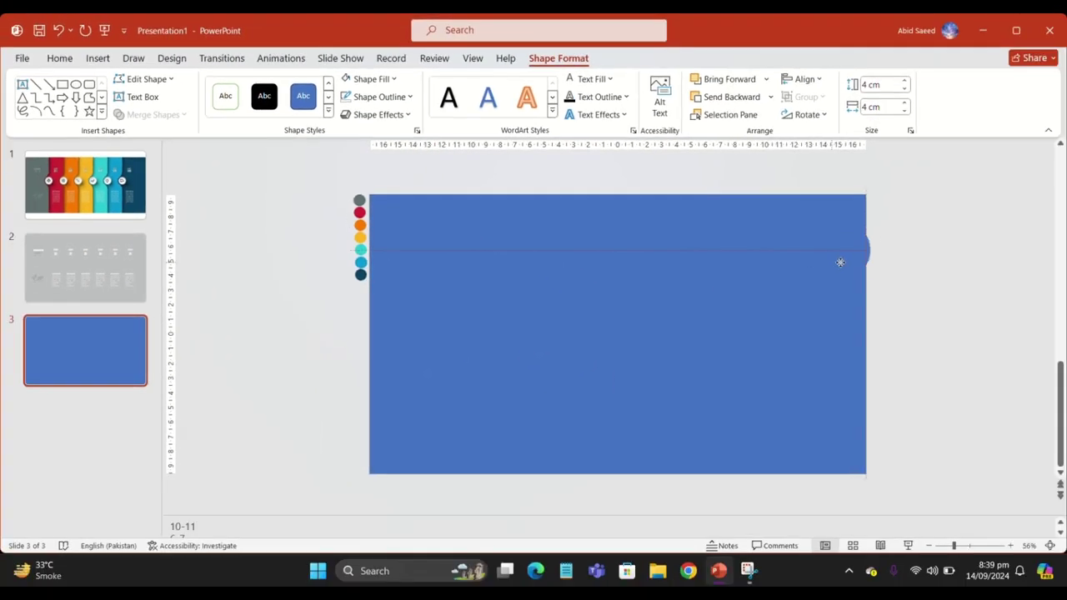
- Cut a semicircular notch in the rectangle's right edge by fragmenting it with the circle centred there and deleting the circle pieces
left_click_drag(840, 262, 861, 265)
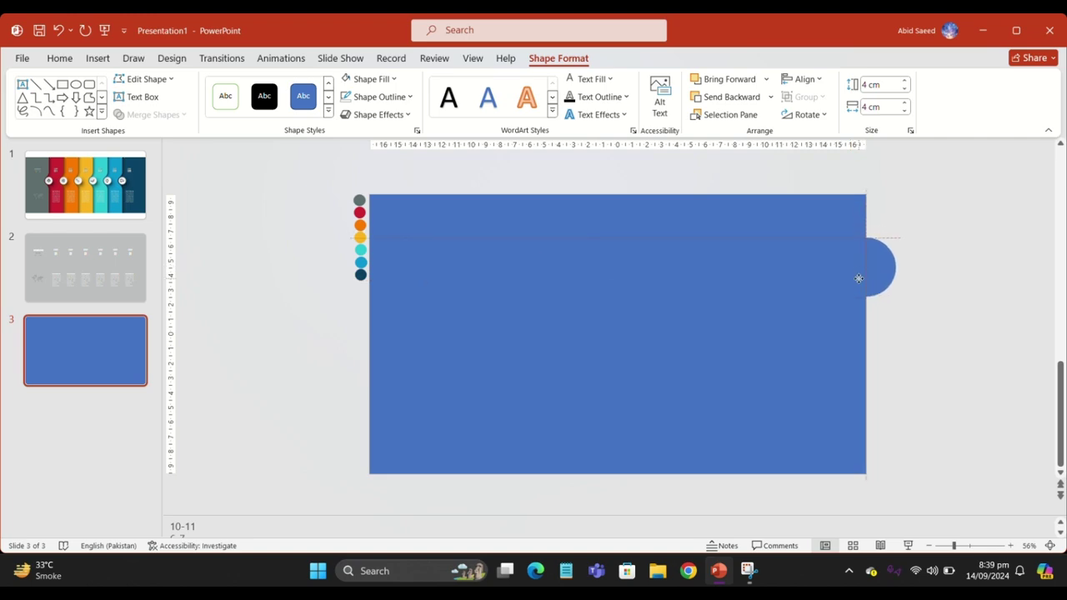
left_click(846, 342, "shift")
left_click(152, 114)
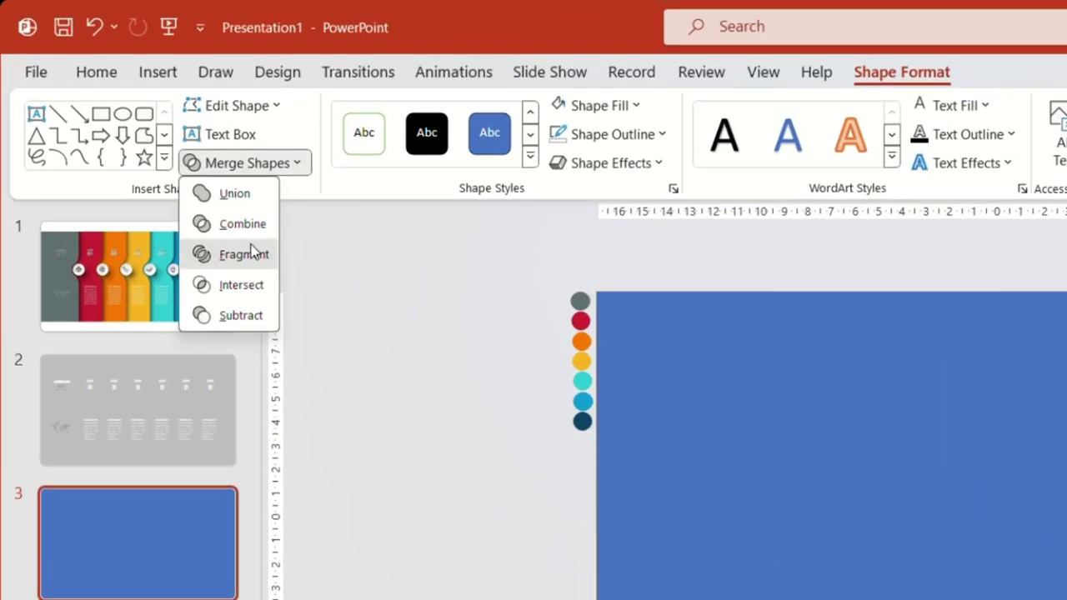
left_click(251, 252)
left_click(966, 232)
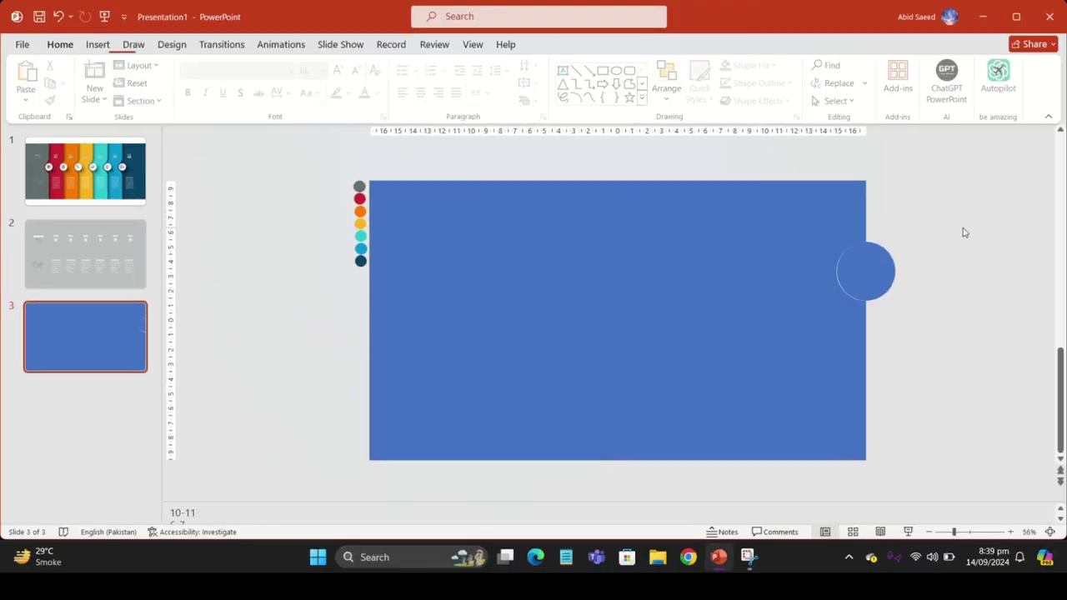
left_click(851, 270)
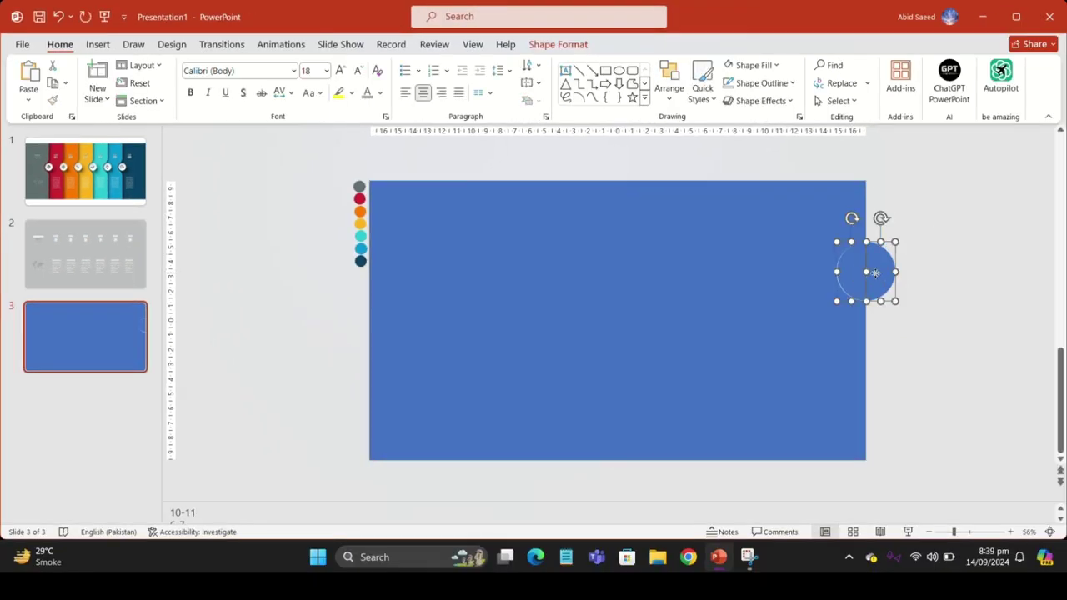
key("Delete")
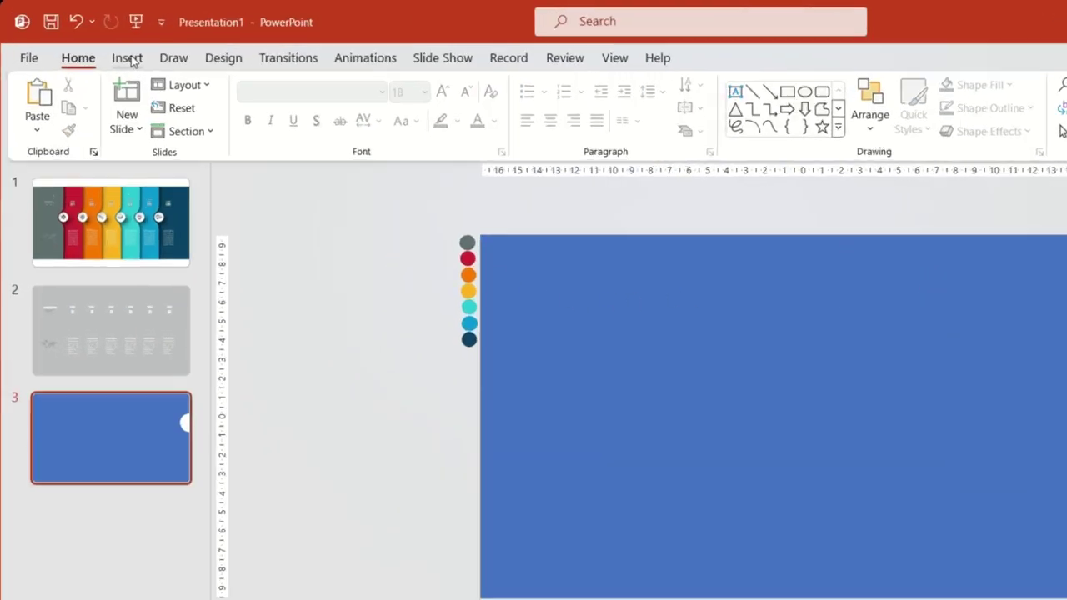
- Draw a second circle about 3.6 cm across on the upper middle of the rectangle
left_click(98, 44)
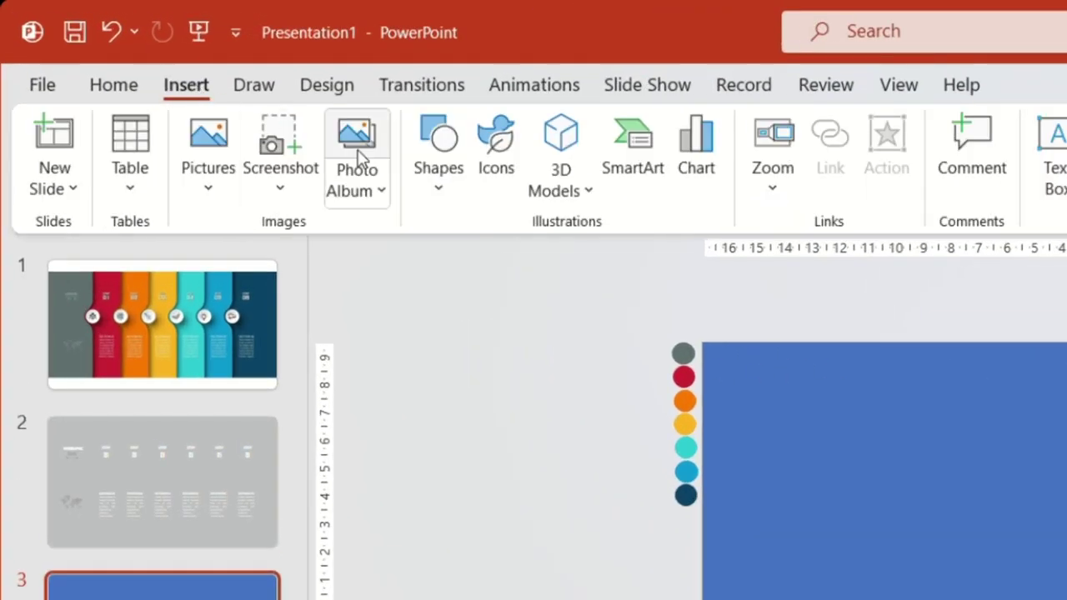
left_click(432, 193)
left_click(525, 264)
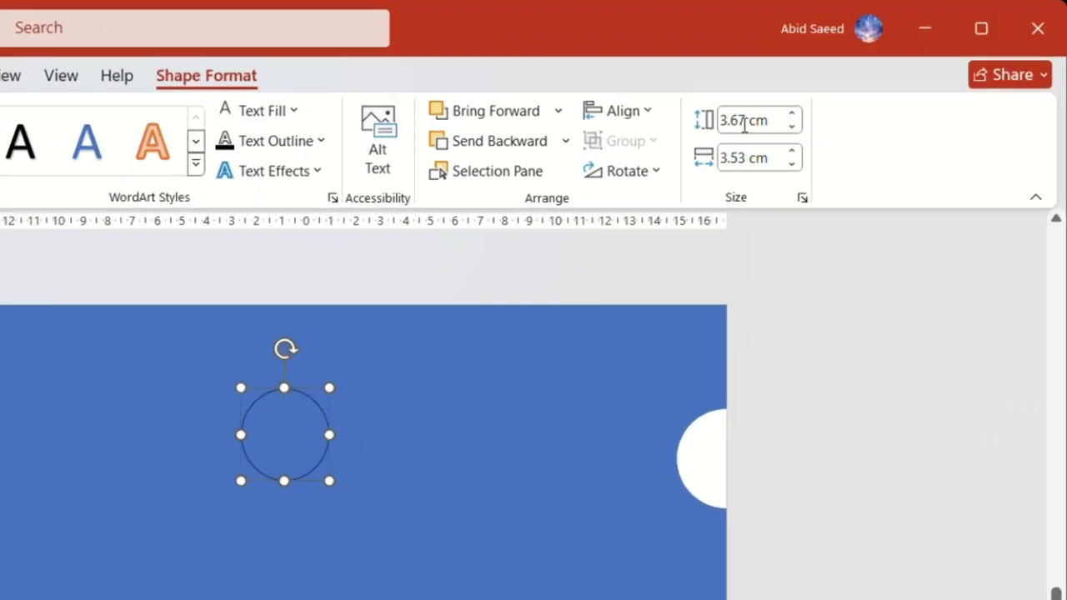
- Set the new circle's height and width to 3.5 cm and remove its outline
left_click(876, 86)
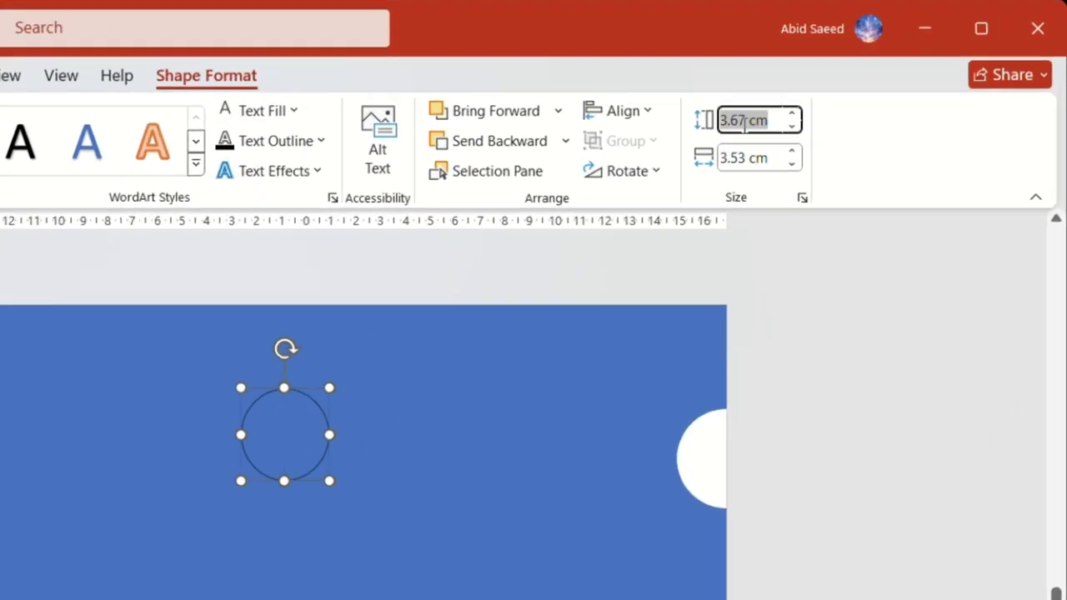
type("3.50")
key("Return")
left_click(752, 157)
type("3.50")
key("Return")
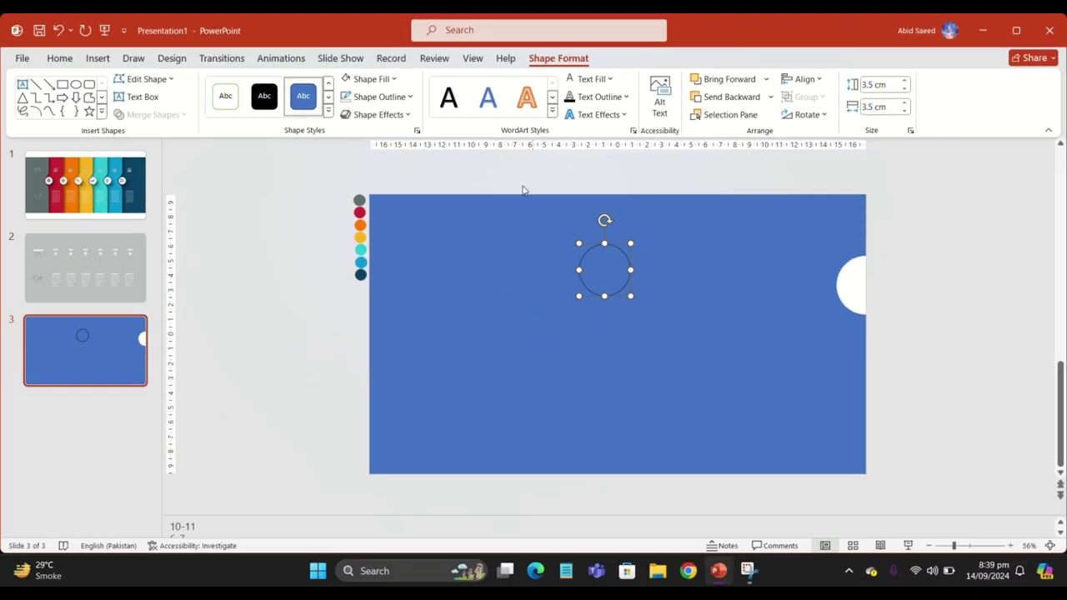
left_click(391, 98)
left_click(406, 297)
- Centre the 3.5 cm circle inside the notch on the rectangle's right edge and fill it white
left_click_drag(597, 270, 860, 285)
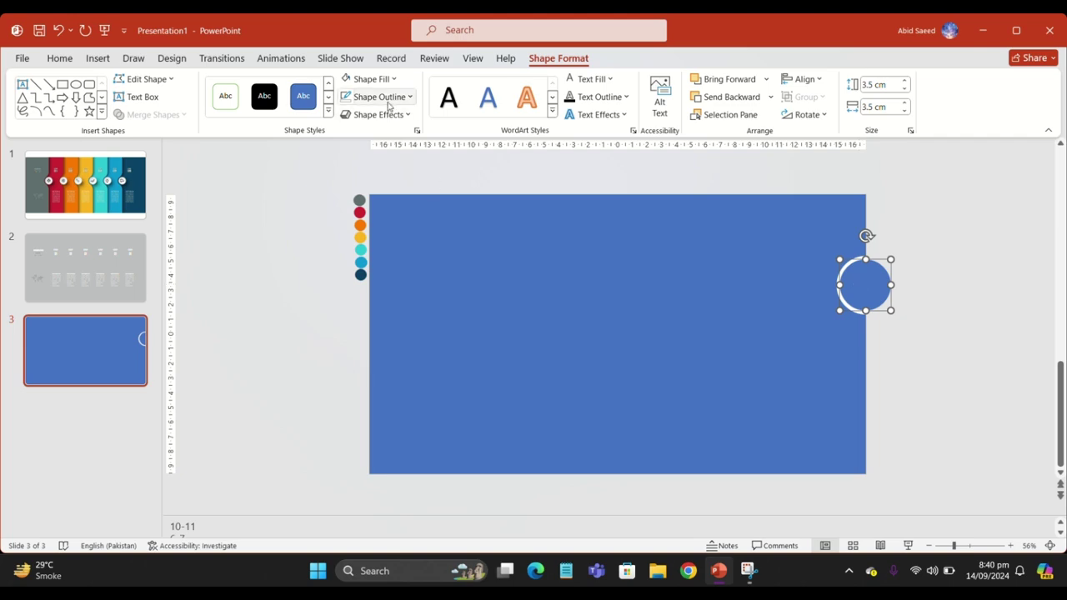
left_click(371, 78)
left_click(354, 114)
- Move the rectangle and circle together leftward until the notched edge sits about 9 cm left of the slide's centre
left_click(462, 267, "shift")
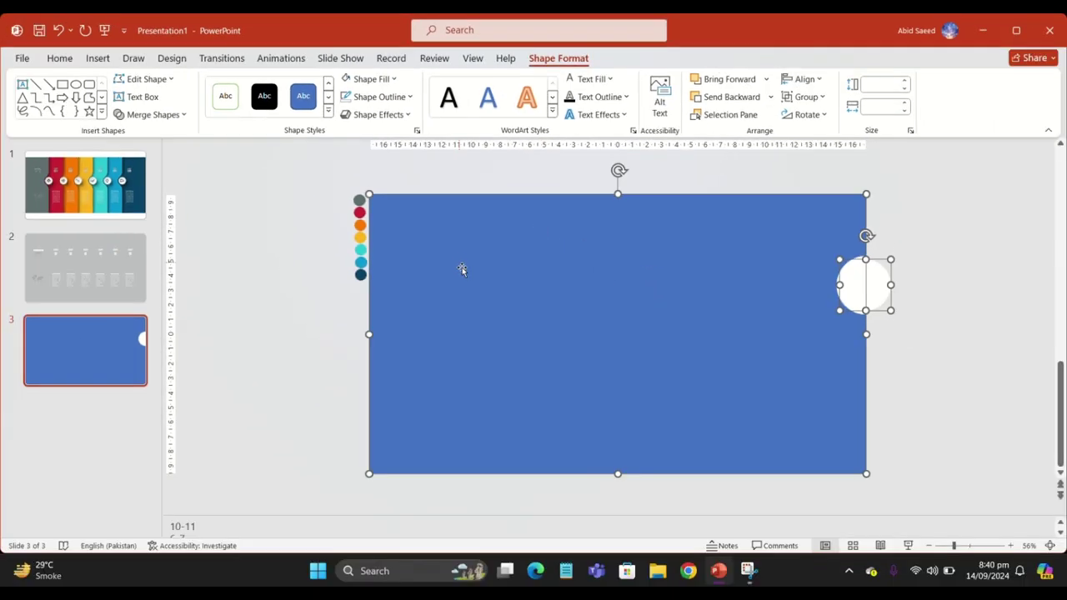
left_click_drag(462, 269, 390, 263)
key("Left")
key("Left")
key("Left")
key("Left")
key("Left")
key("Left")
key("Left")
key("Left")
key("Left")
key("Left")
key("Left")
key("Left")
key("Left")
key("Left")
key("Left")
key("Left")
key("Left")
key("Left")
key("Left")
key("Left")
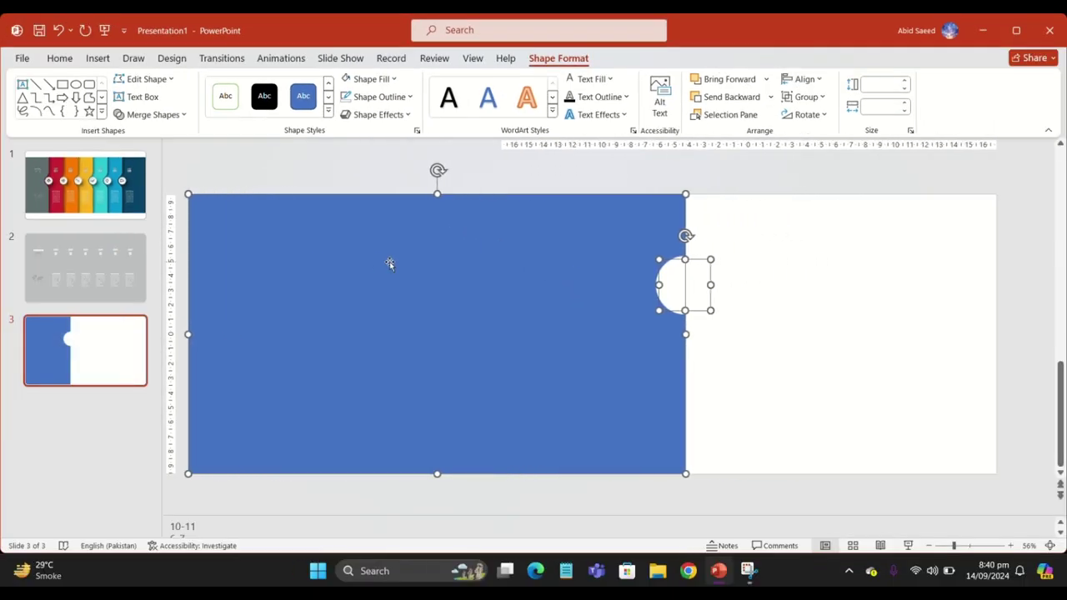
left_click(592, 181)
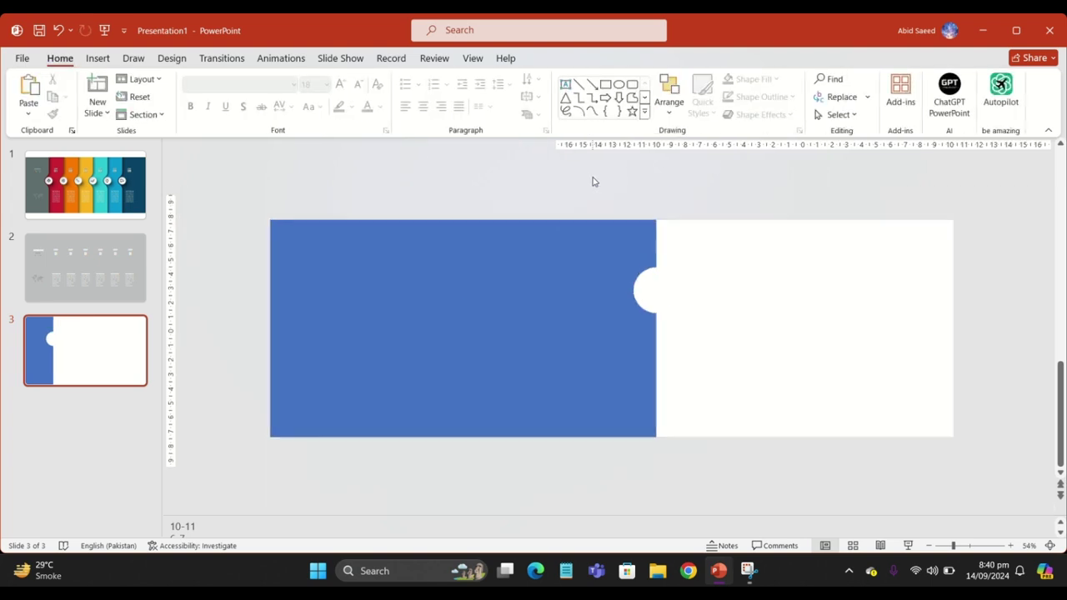
- Fill the notched rectangle with the recent dark grey colour
scroll(592, 181, "down", 2)
left_click(516, 255)
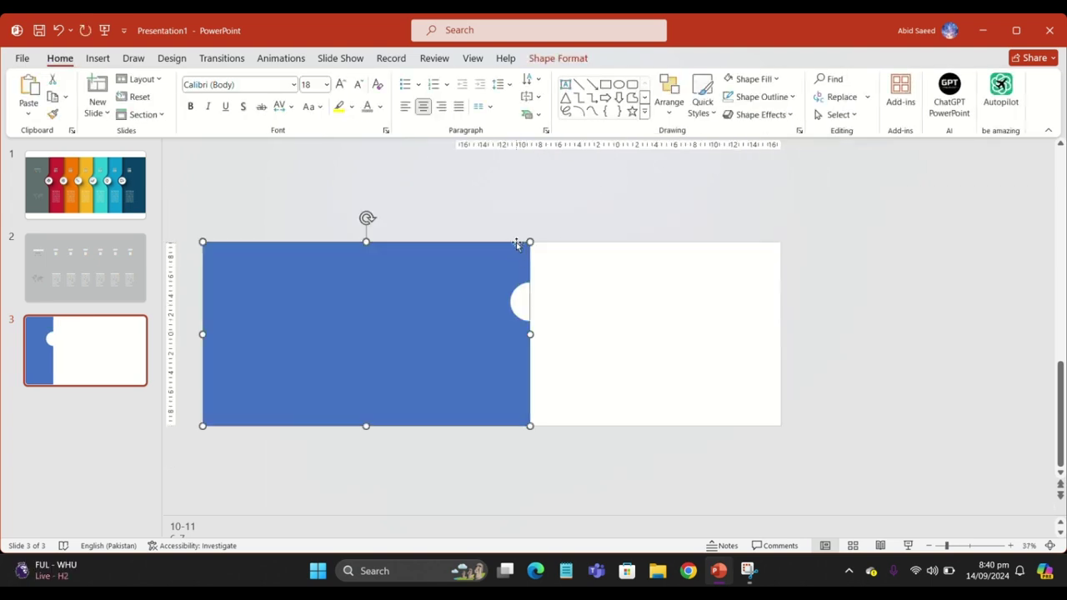
left_click_drag(515, 241, 517, 241)
left_click(514, 220)
left_click(536, 296)
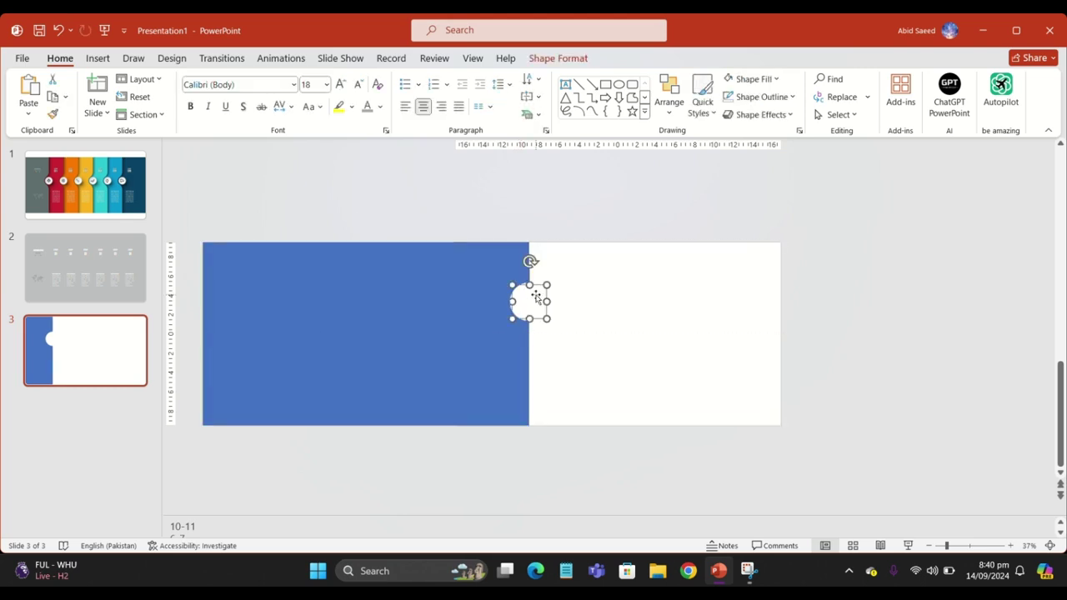
left_click(443, 272)
left_click(581, 64)
left_click(372, 81)
left_click(343, 249)
- Duplicate the grey rectangle together with its white circle and send the copy to the back
left_click(540, 303)
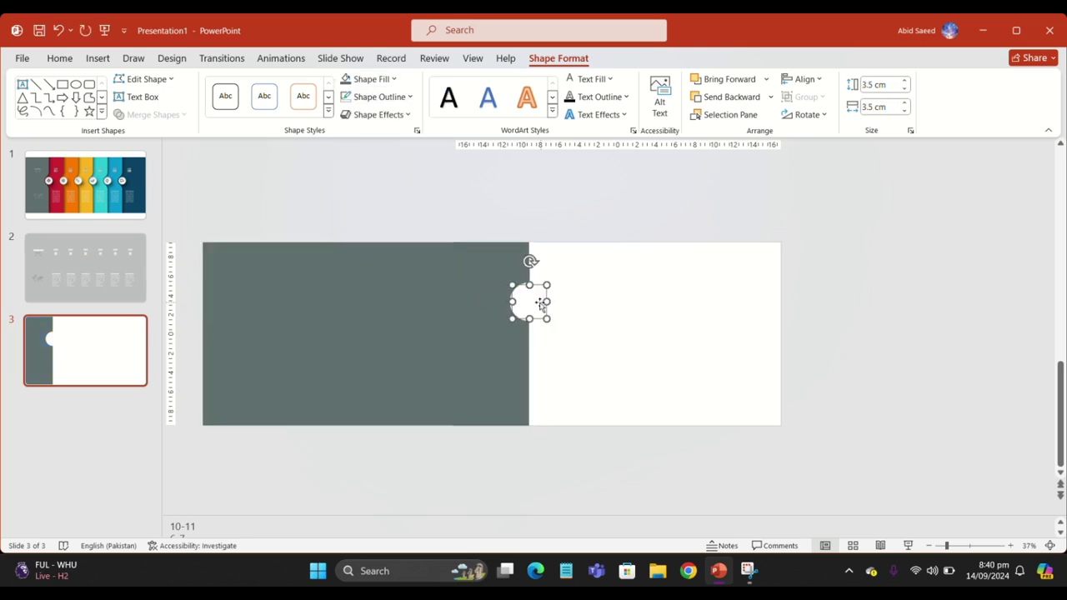
left_click(491, 298, "shift")
key("ctrl+d")
right_click(489, 298)
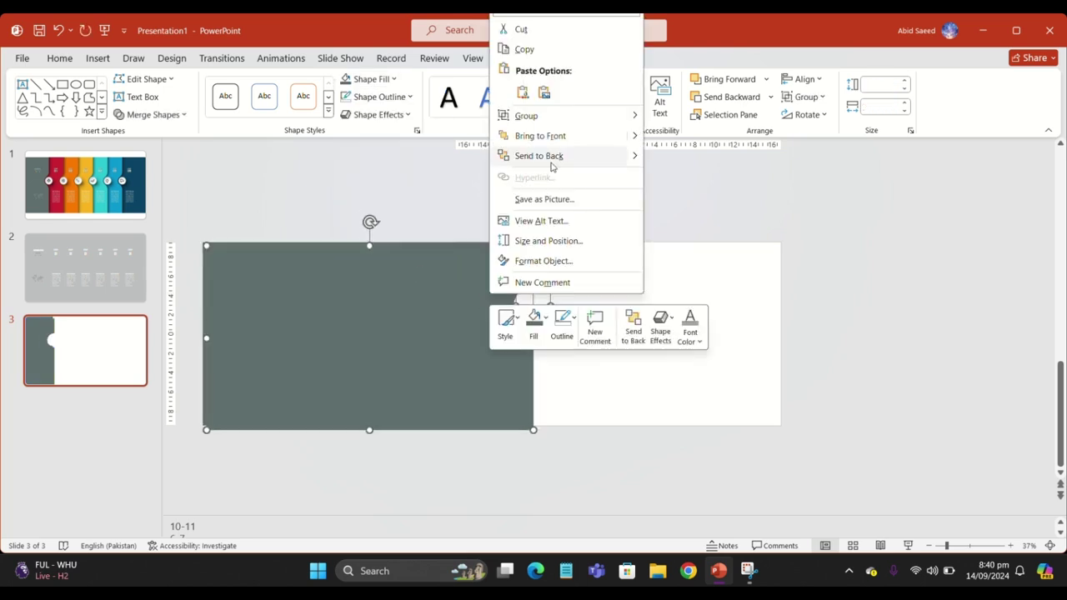
left_click(553, 155)
- Align the copy vertically with the original panel and shift it about 6 cm to the right
key("ctrl+Up")
key("ctrl+Up")
key("ctrl+Up")
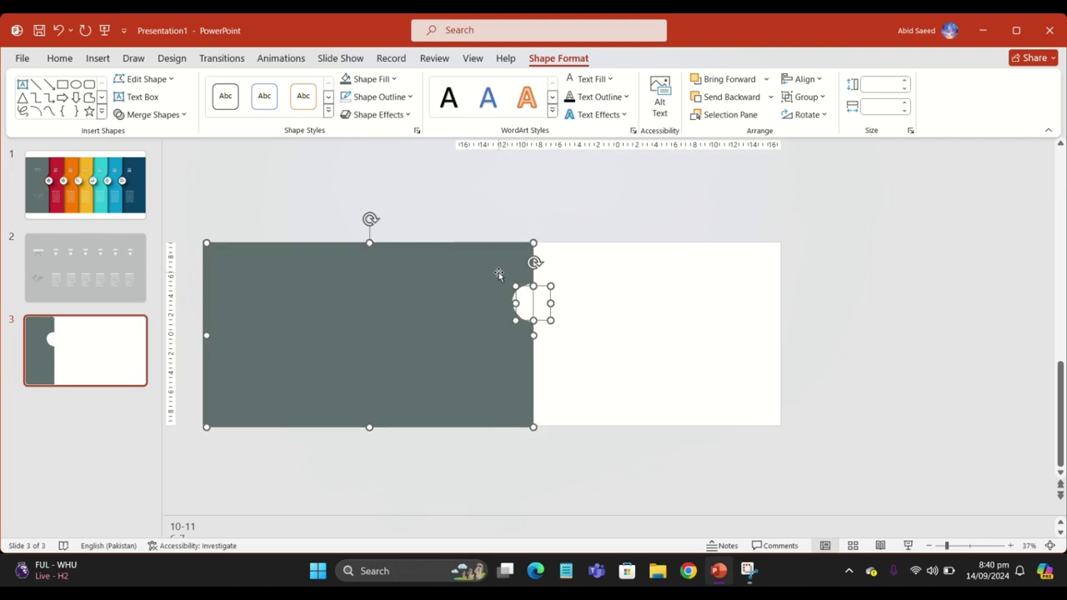
key("ctrl+d")
key("Right")
key("Left")
key("Left")
key("Left")
key("Left")
key("Left")
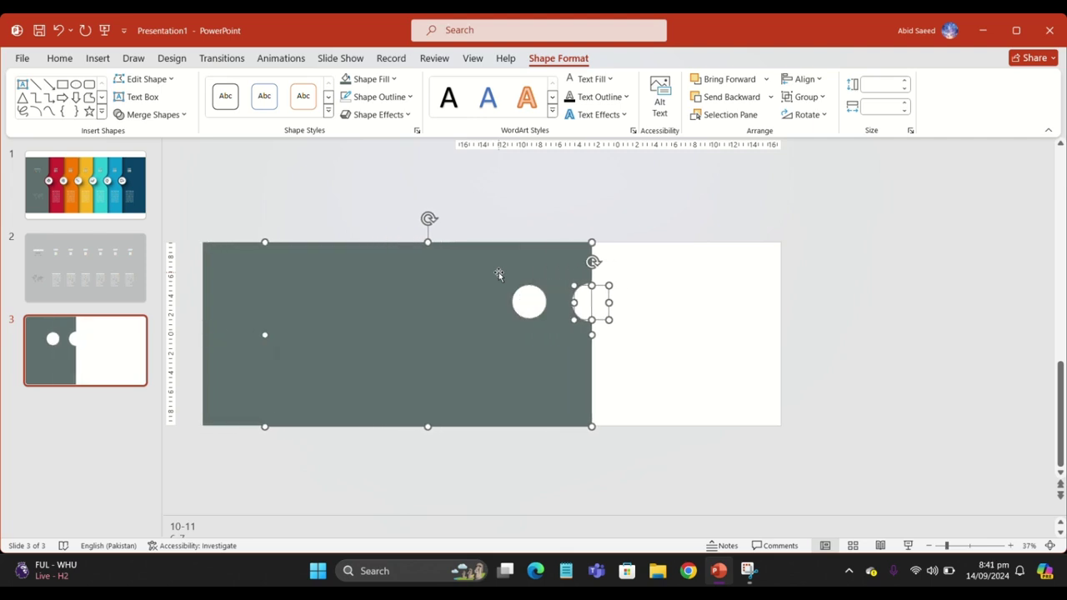
left_click(501, 202)
- Duplicate the red rectangle together with its white circle and send the new copy to the back
left_click(564, 274, "shift")
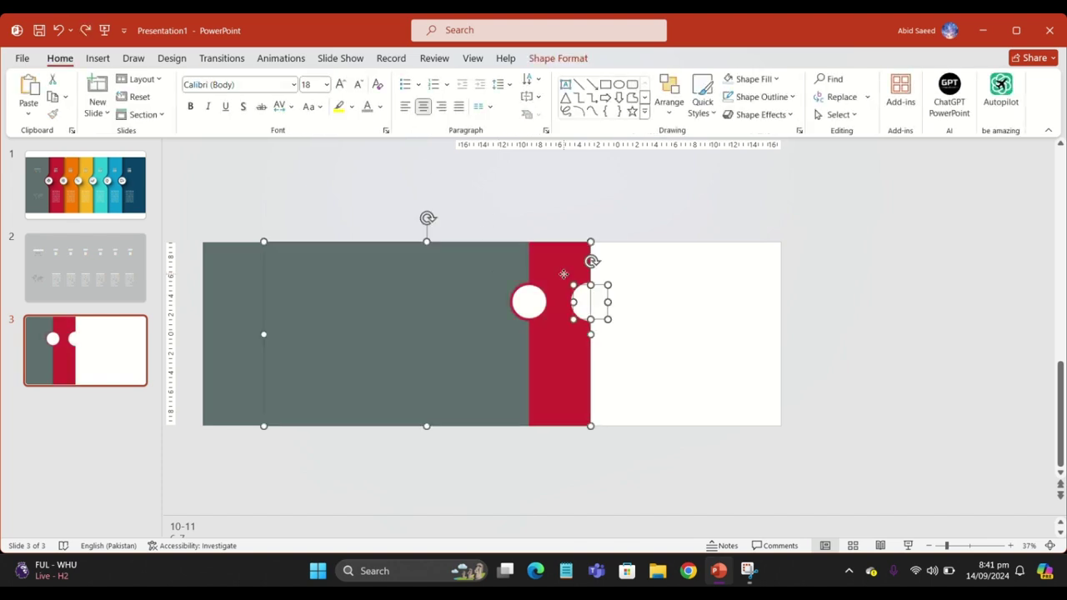
key("ctrl+d")
right_click(564, 275)
left_click(642, 413)
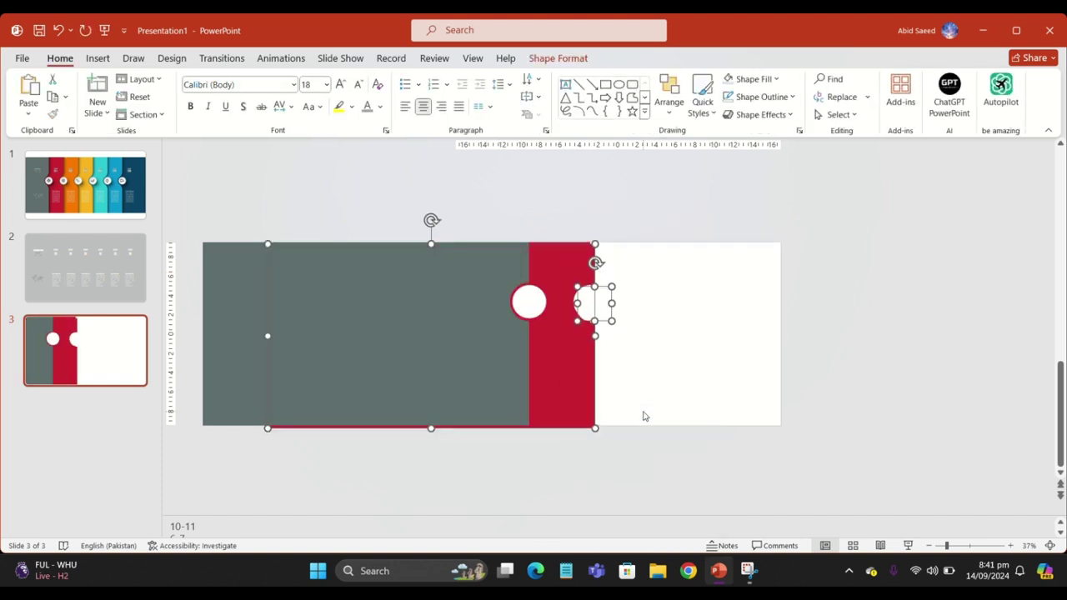
- Shift the new red copy about 6 cm to the right, level with the other panels
key("Right")
key("Right")
key("Right")
key("Right")
key("Right")
key("Right")
key("Right")
key("Right")
key("Right")
key("Right")
key("Right")
key("Right")
key("Right")
key("Right")
key("Right")
key("Right")
key("Right")
key("Right")
key("Right")
key("Right")
key("ctrl+Left")
key("Left")
key("ctrl+Right")
key("ctrl+Right")
key("ctrl+Right")
left_click_drag(643, 414, 638, 357)
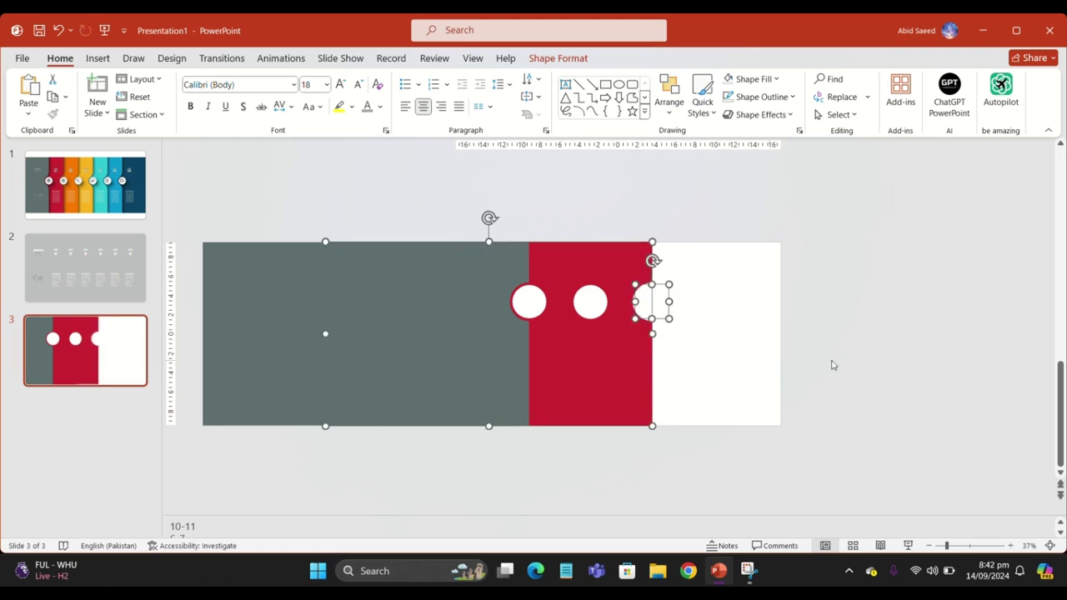
- Fill the newest notched panel copy with orange
left_click(558, 57)
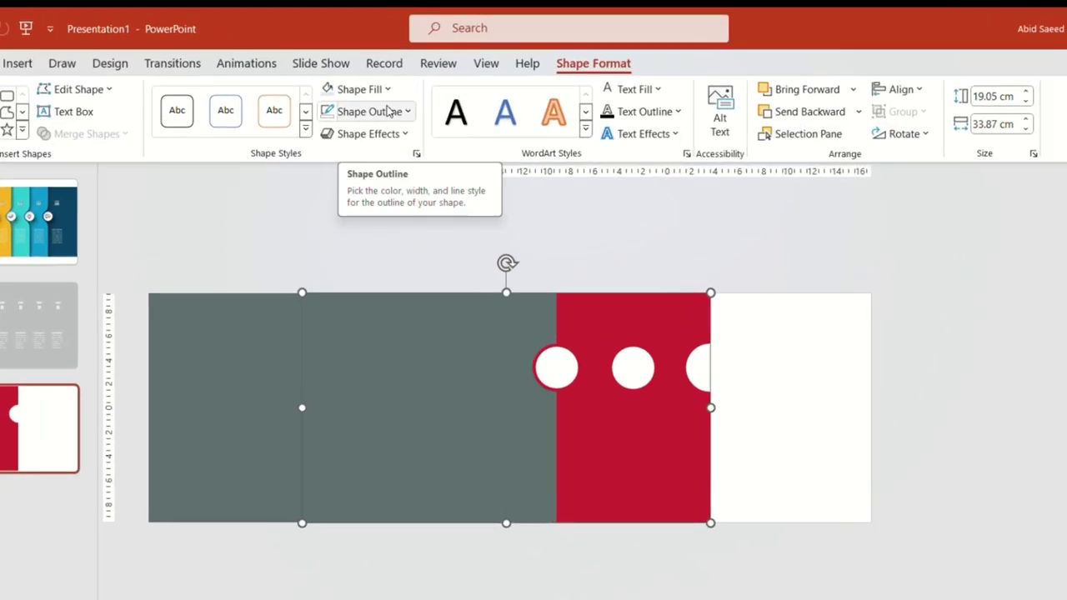
left_click(360, 78)
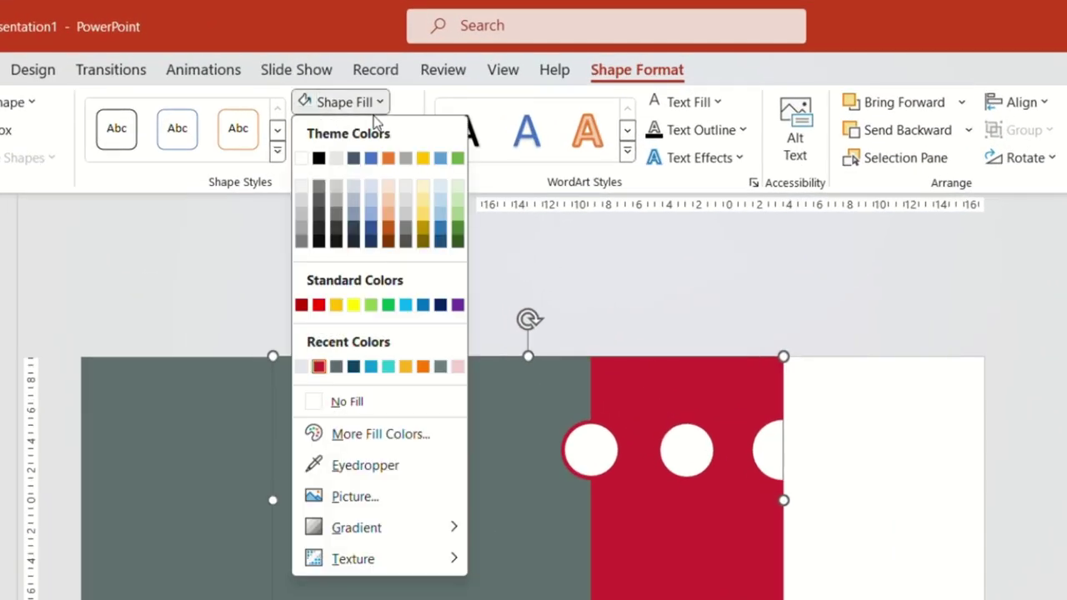
left_click(424, 367)
- Send the duplicate of the orange panel and its circle to the back and shift it about 6 cm right, level with the others
right_click(569, 292)
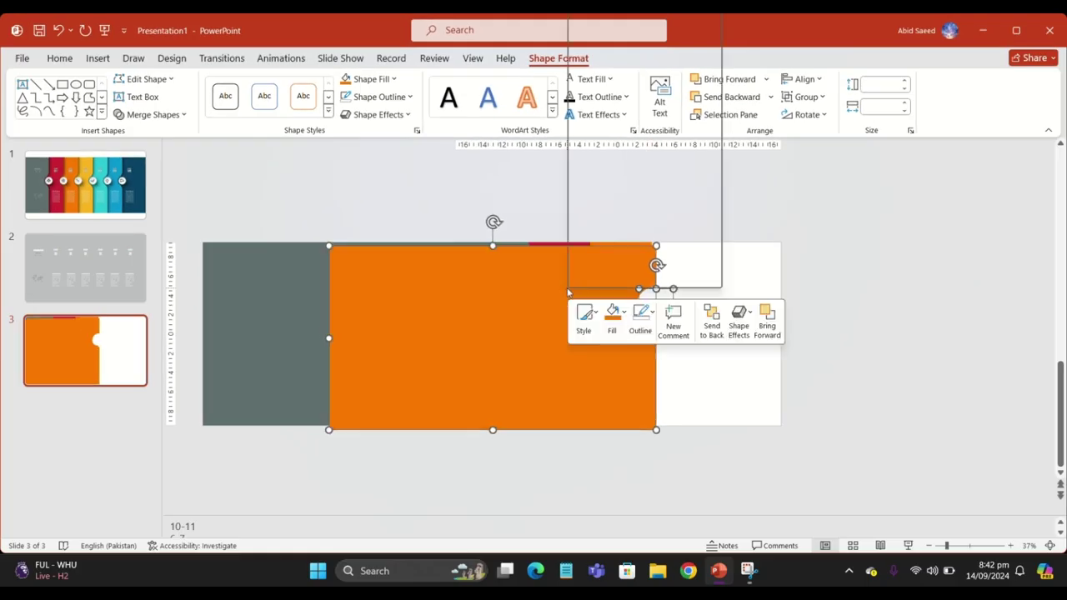
left_click(661, 153)
key("Right")
key("Right")
key("Right")
key("Right")
key("Right")
key("Right")
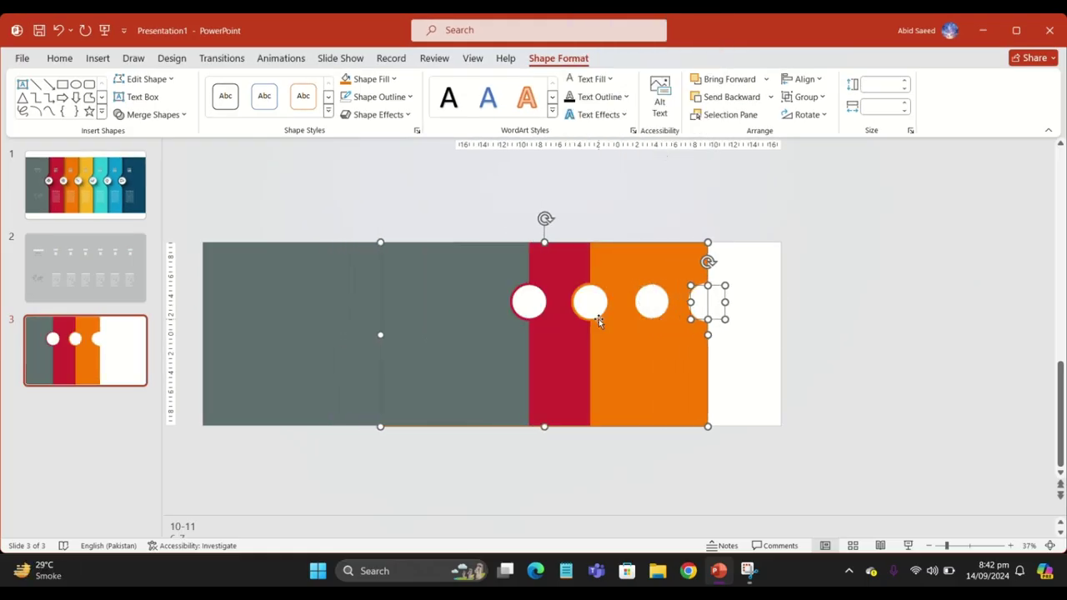
key("Left")
key("Left")
key("Left")
key("Left")
key("Left")
key("Left")
key("Left")
key("Left")
key("Left")
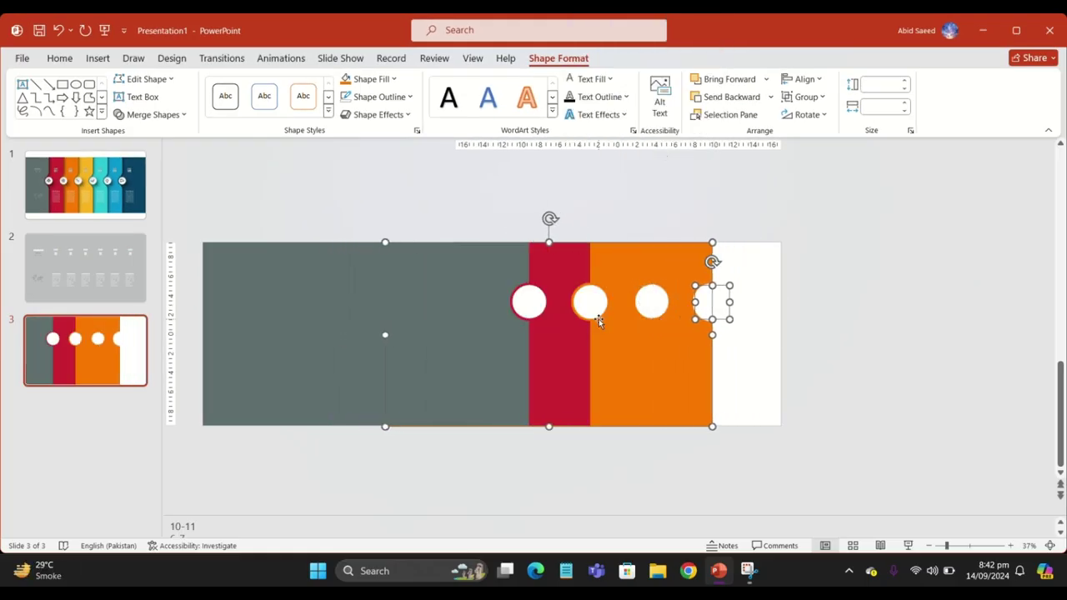
left_click_drag(697, 281, 688, 269)
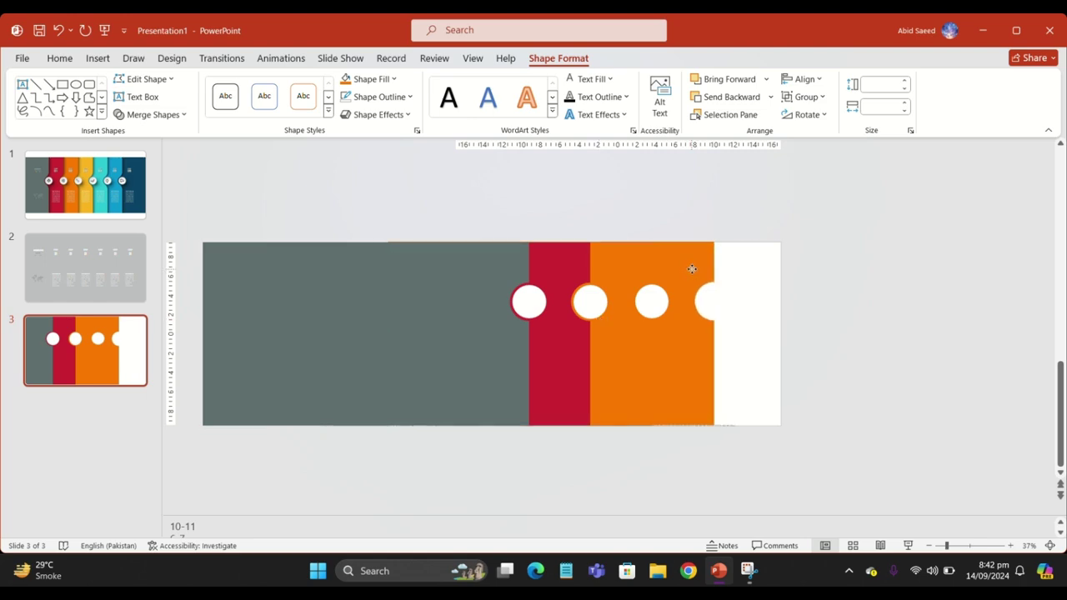
- Fill the newest panel copy with turquoise
left_click(641, 203)
left_click(678, 247)
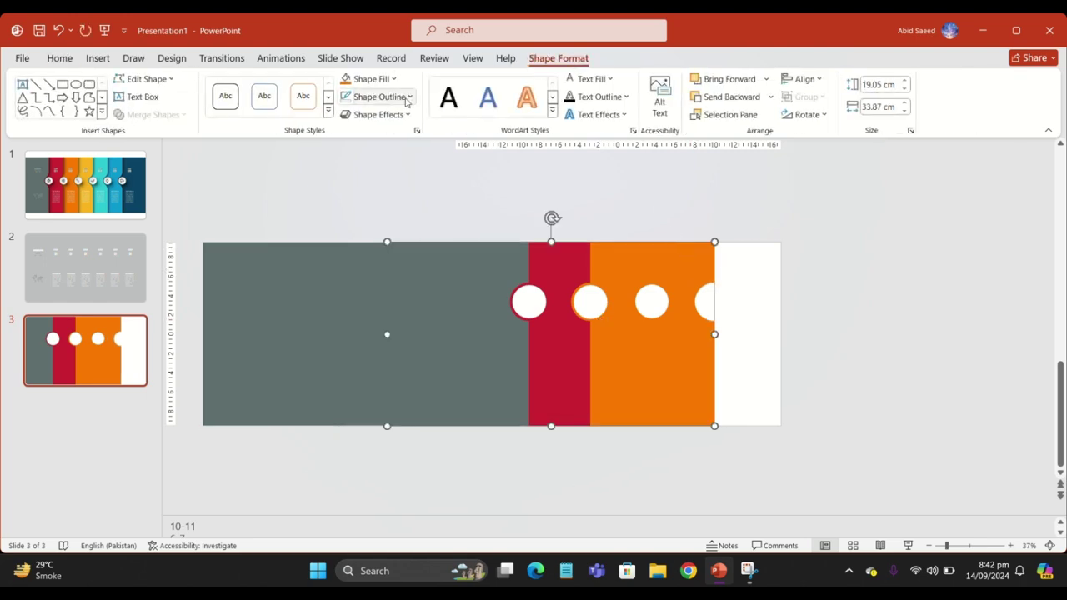
left_click(370, 79)
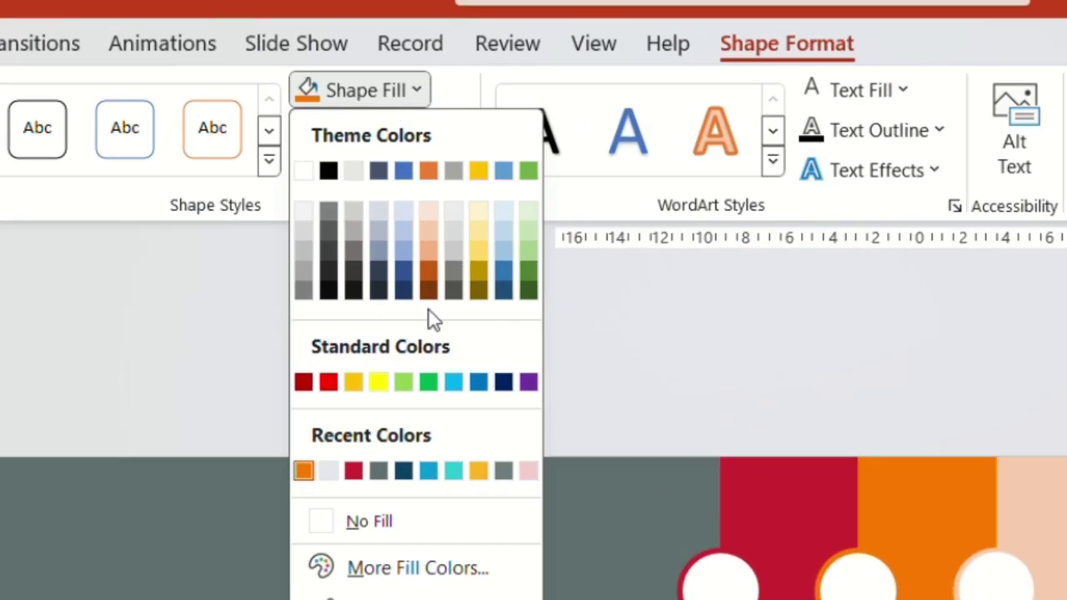
left_click(450, 472)
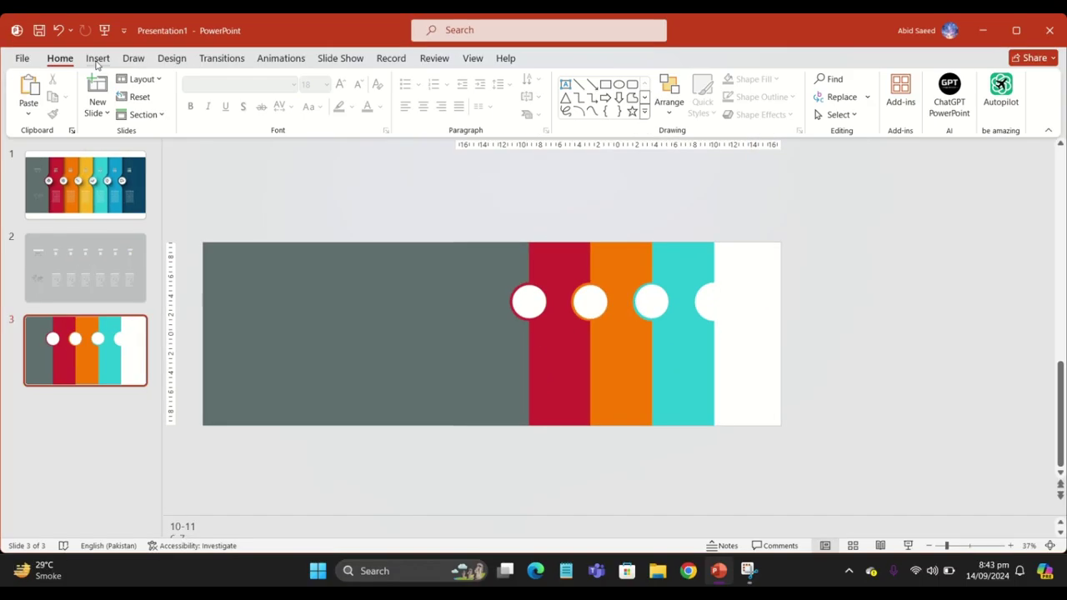
- Draw a 33.87 × 19.05 cm rectangle covering the whole slide and remove its outline
left_click(95, 55)
left_click(446, 167)
left_click(510, 268)
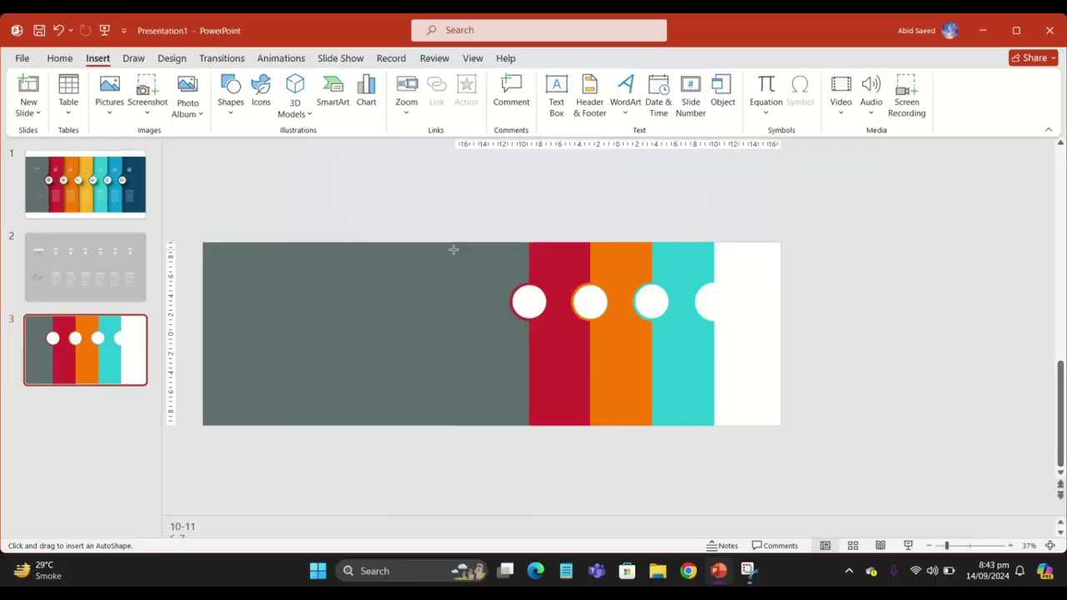
left_click_drag(455, 241, 781, 425)
left_click(377, 94)
left_click(376, 285)
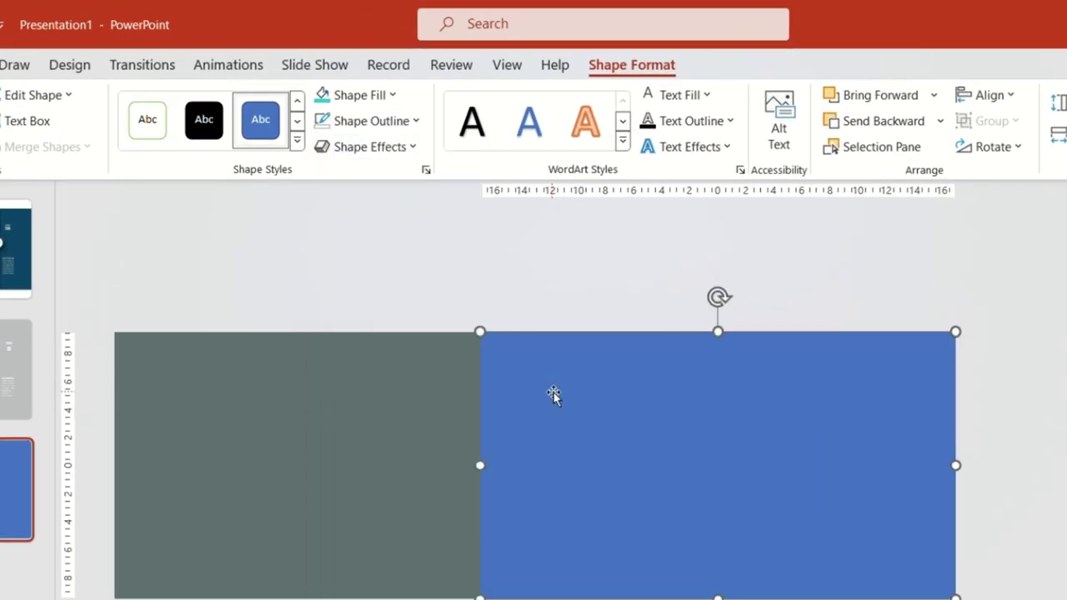
- Send the slide-sized rectangle to the back and fill it with dark blue
right_click(553, 393)
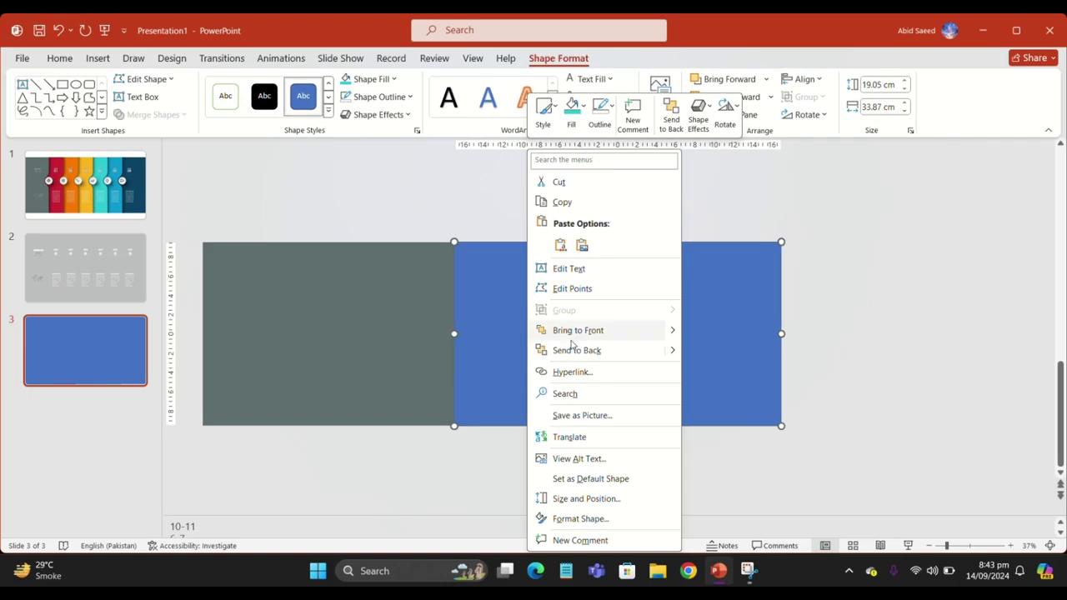
left_click(572, 347)
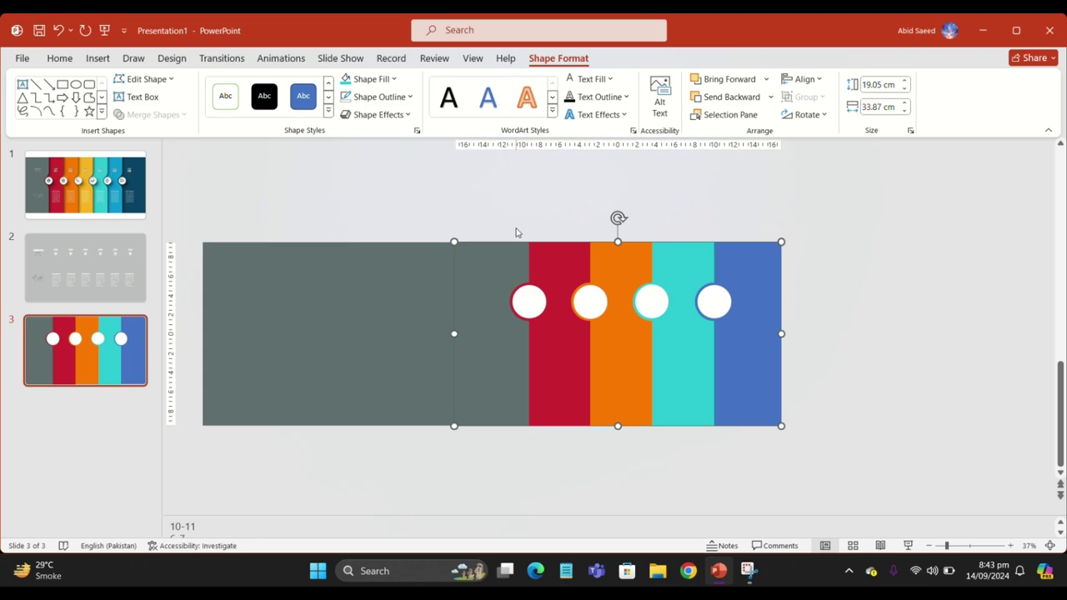
left_click(391, 79)
left_click(402, 248)
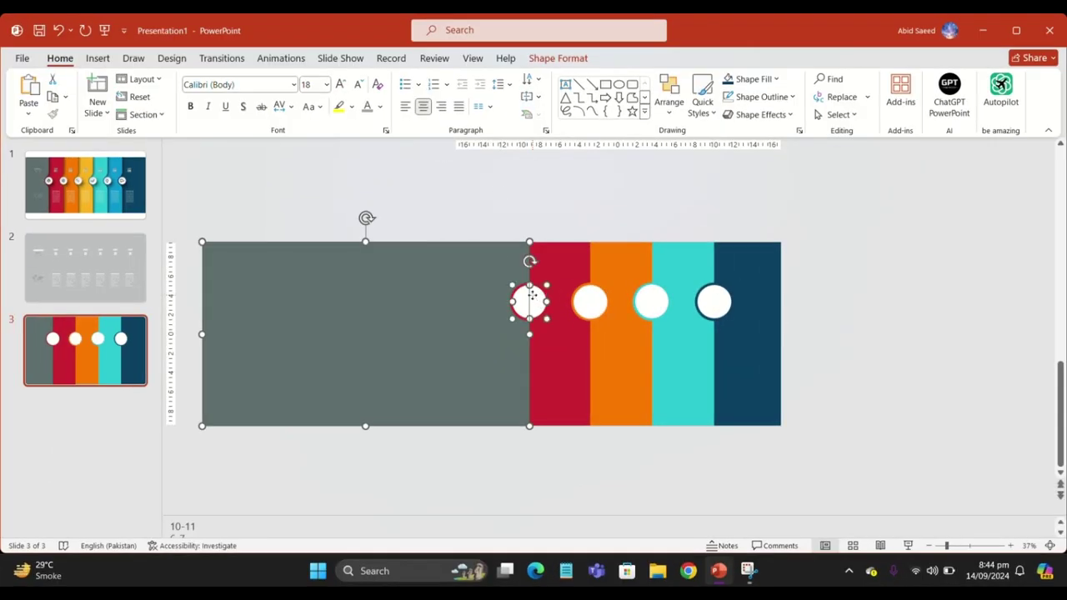
- Group the grey panel with its white circle, and the red panel with its white circle
right_click(530, 302)
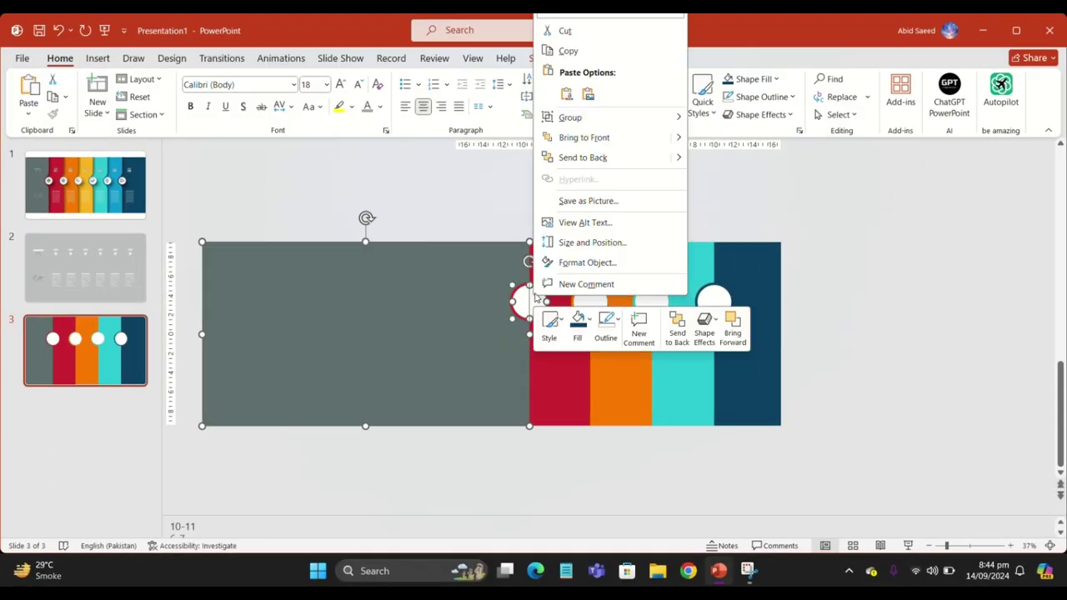
mouse_move(588, 124)
left_click(713, 117)
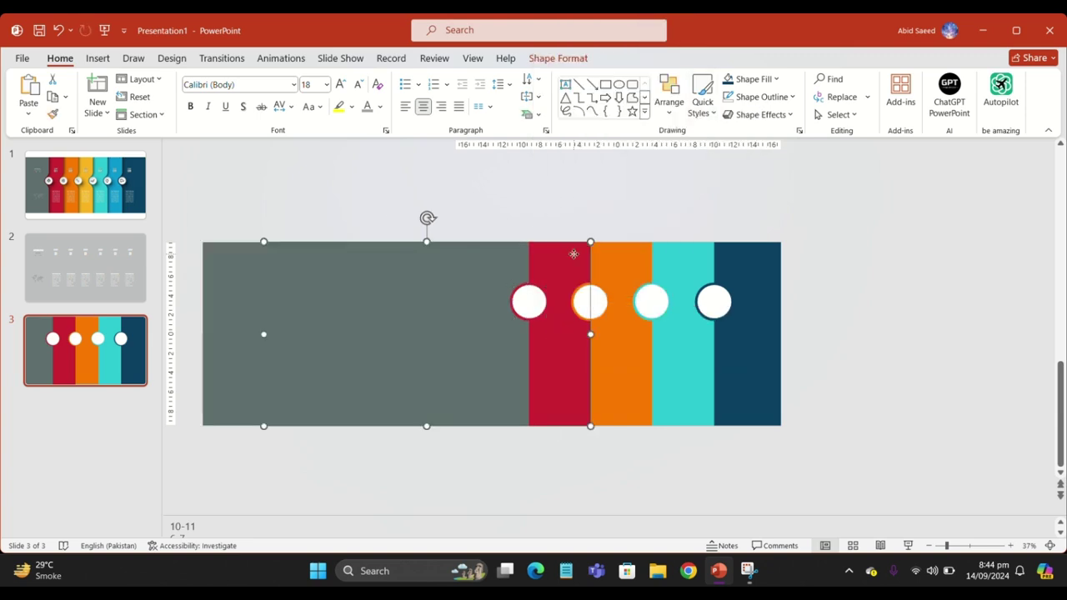
left_click(591, 300)
right_click(565, 265)
mouse_move(591, 374)
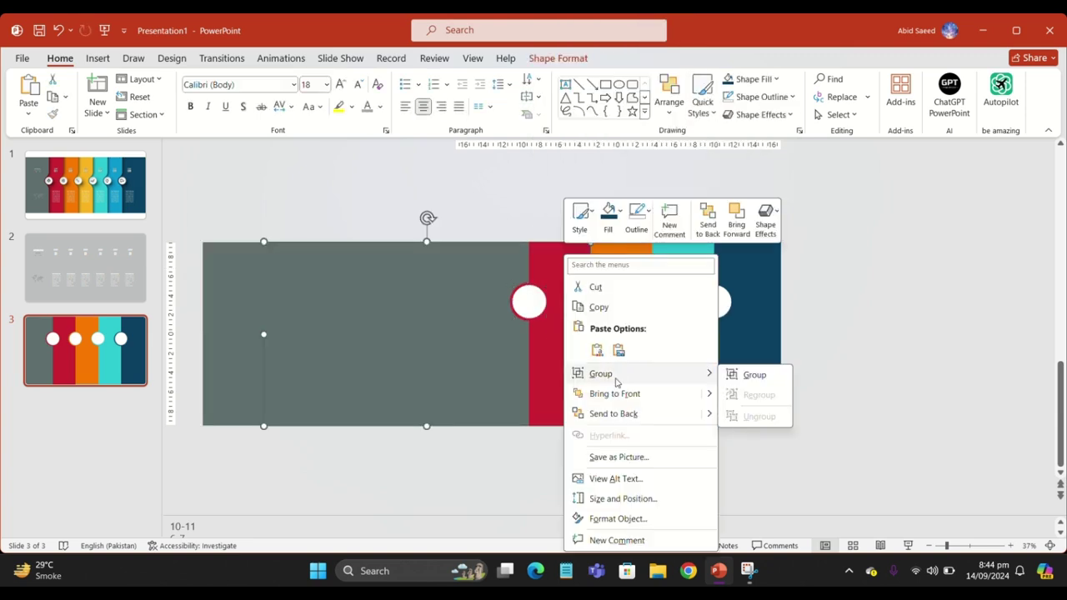
left_click(738, 367)
- Group the orange panel with its white circle, and the turquoise panel with its white circle
left_click(631, 274)
right_click(608, 258)
mouse_move(681, 380)
left_click(780, 380)
left_click(717, 302)
right_click(716, 302)
mouse_move(796, 117)
left_click(907, 117)
- Copy the INFOGRAPHIC DESIGN title and world map from slide 2 onto slide 3's grey panel and group the pasted items
key("Page_Up")
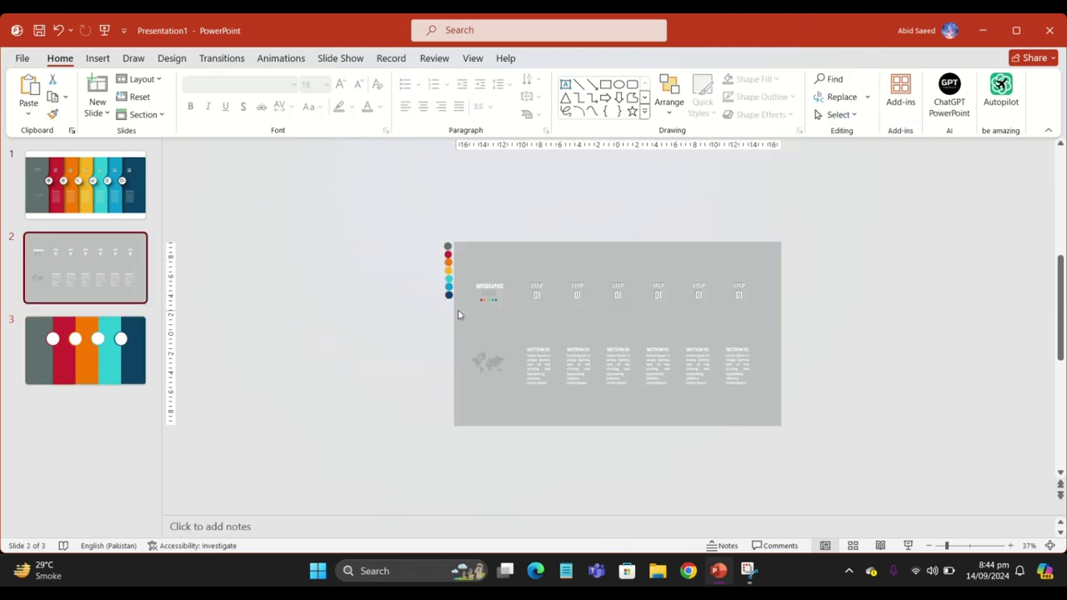
key("Page_Down")
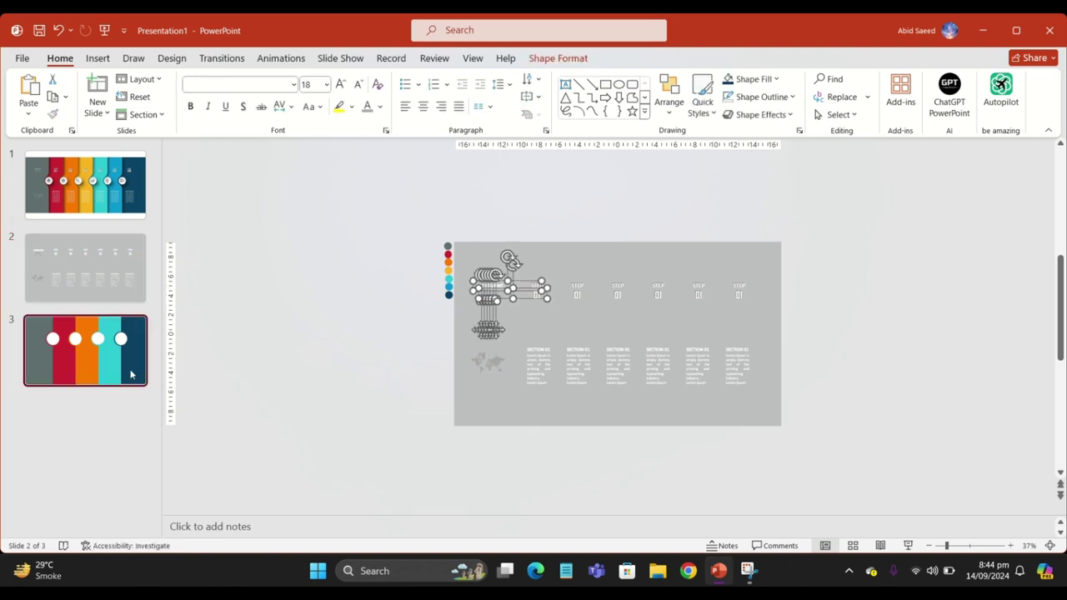
key("ctrl+v")
left_click(440, 216)
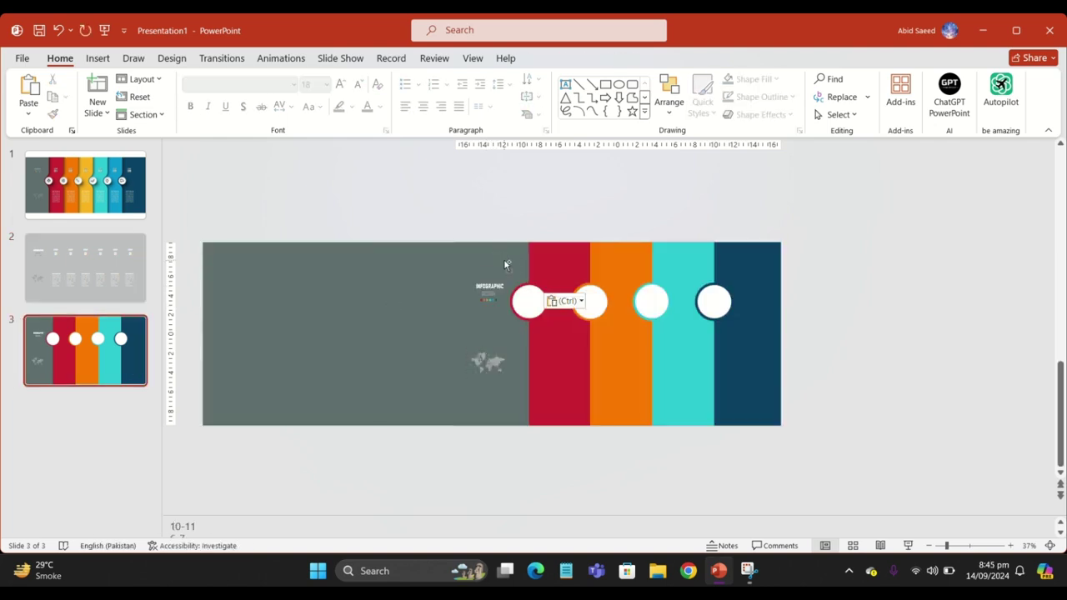
right_click(459, 287)
mouse_move(556, 118)
left_click(640, 112)
left_click(527, 184)
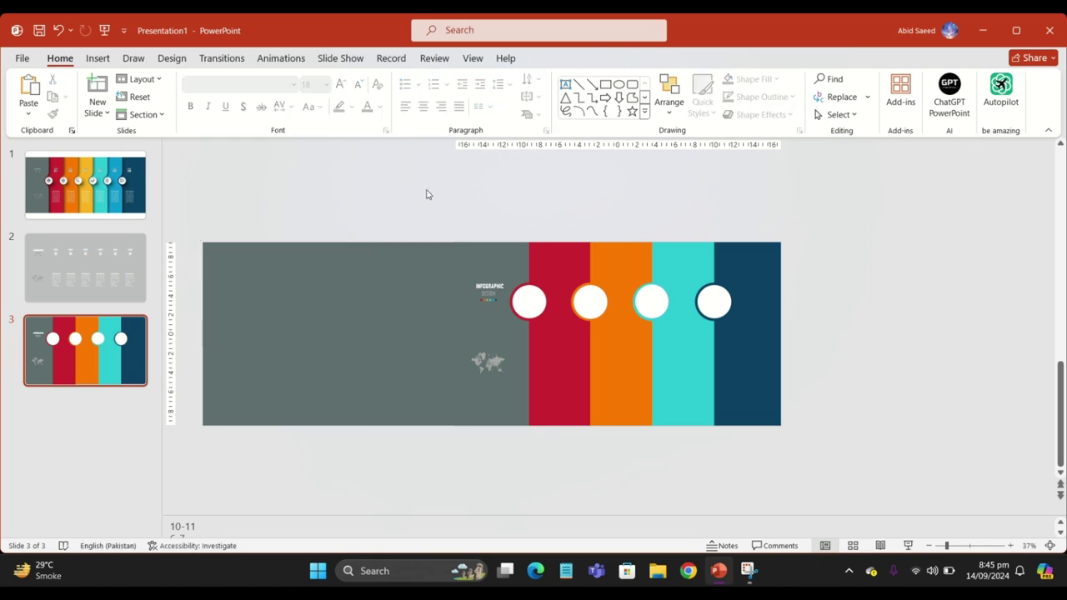
- Copy the first STEP 01 and SECTION 01 texts from slide 2 to slide 3 and centre them on the red panel
left_click(82, 298)
left_click(537, 283)
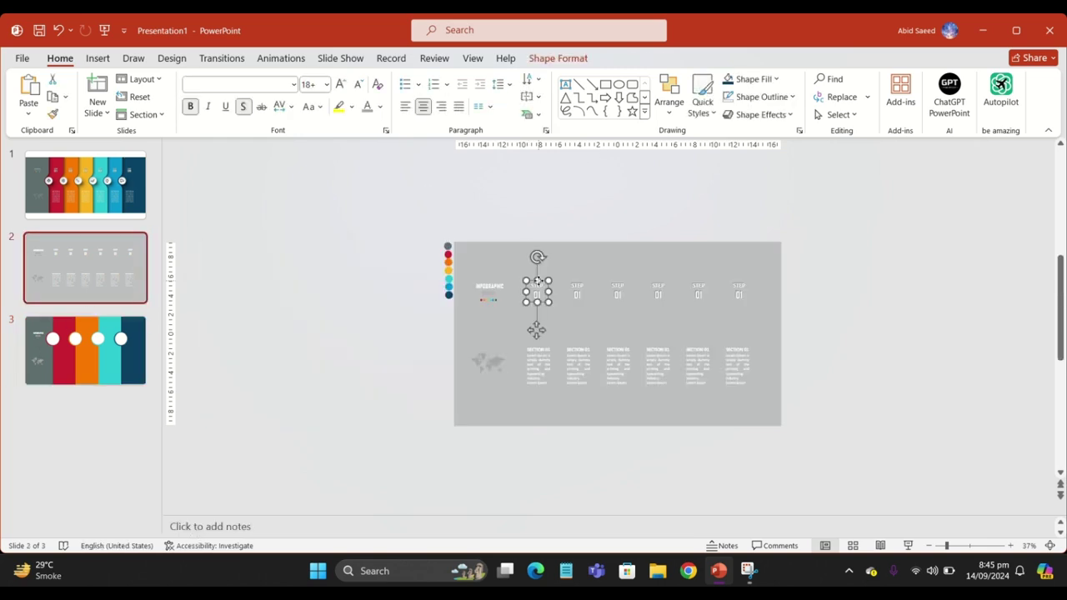
left_click(115, 352)
key("ctrl+v")
key("Right")
key("Right")
key("Right")
key("Right")
key("Right")
key("Right")
key("Right")
key("Right")
key("Left")
key("Left")
key("Left")
key("Left")
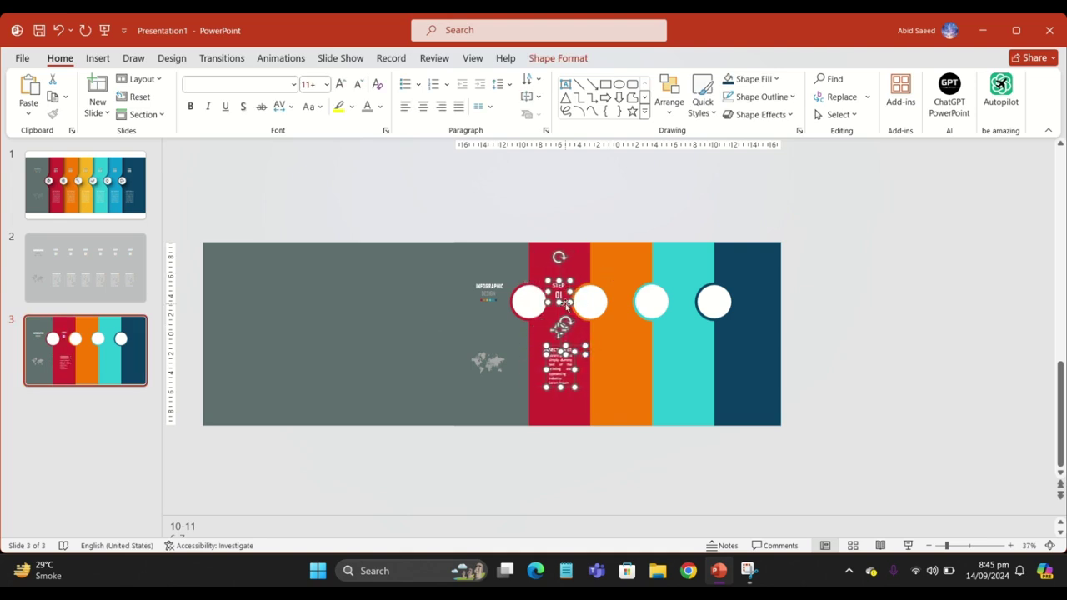
- Duplicate the step and section texts onto the orange, turquoise and dark blue panels
key("Escape")
left_click_drag(564, 306, 591, 307)
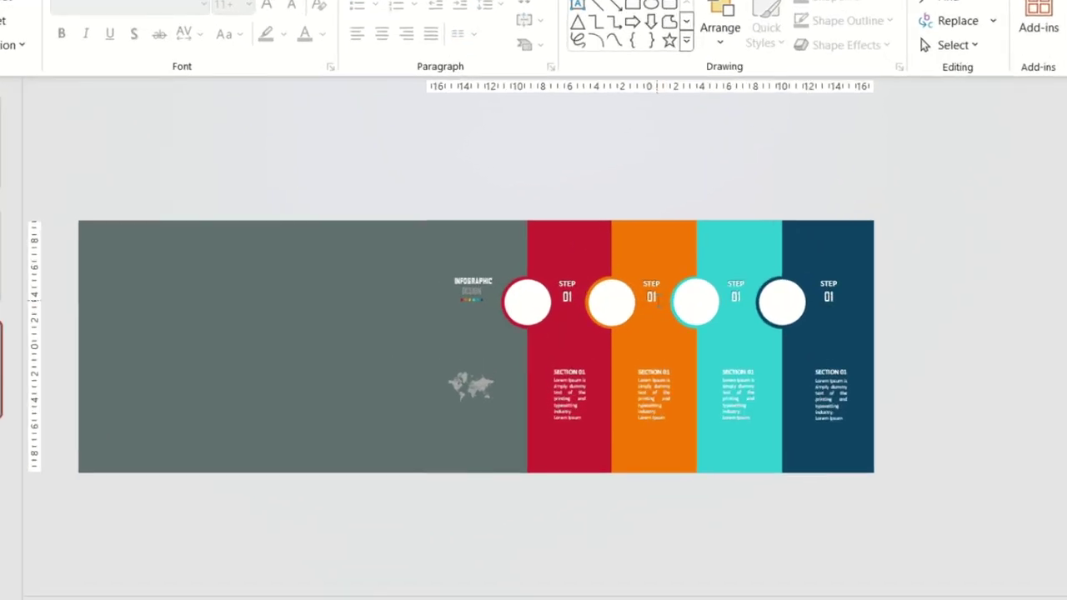
- Renumber the step labels on the orange, turquoise and dark blue panels as 02, 03 and 04
left_click(618, 296)
left_click(747, 303)
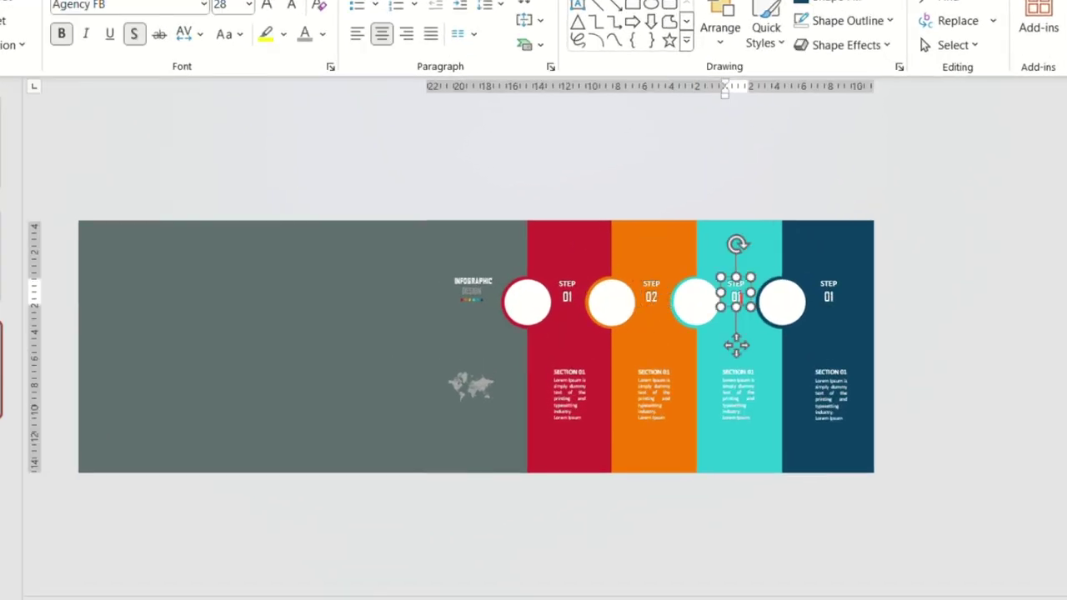
type("3")
scroll(764, 298, "up", 1)
left_click(1002, 288)
key("BackSpace")
type("4")
left_click(1058, 294)
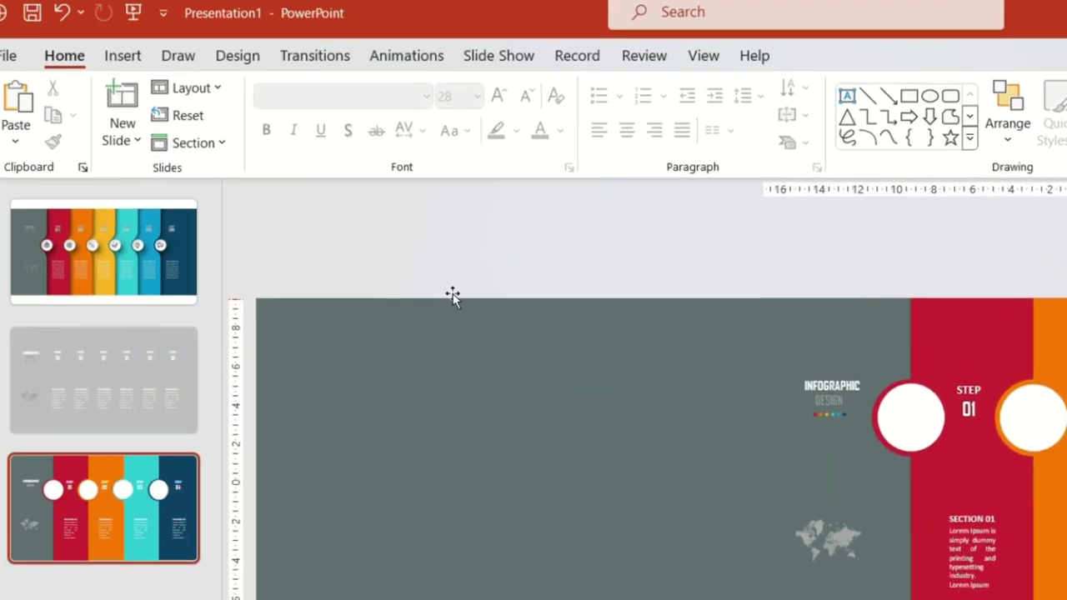
- Insert the fireworks, fingerprint, paper plane and football stock icons and move them above the slide
left_click(167, 71)
left_click(414, 120)
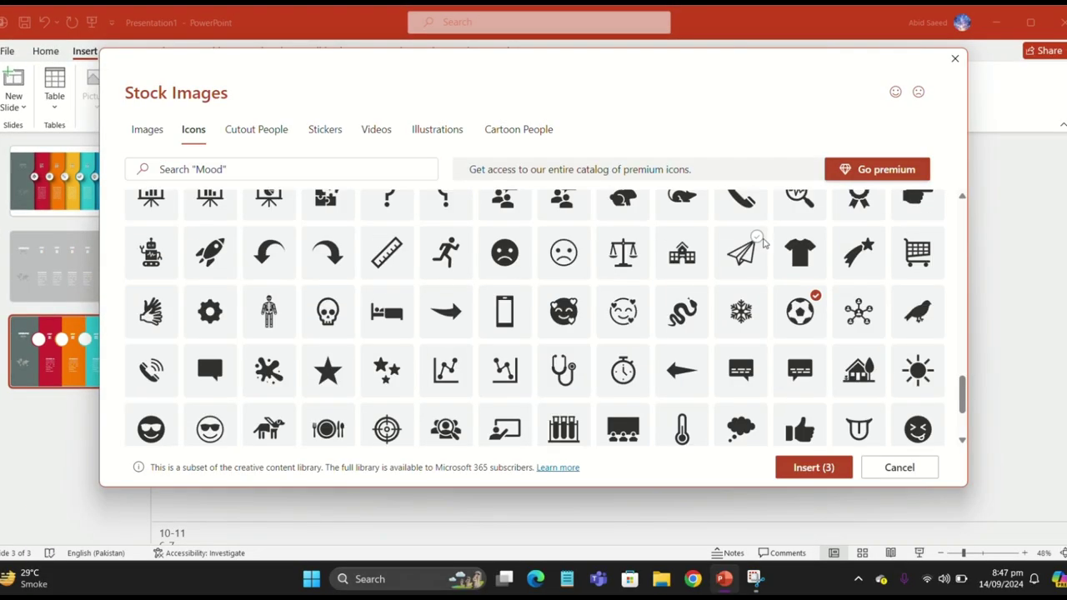
left_click(823, 469)
left_click(889, 82)
left_click(46, 50)
left_click_drag(736, 343, 806, 197)
- Place the football, paper plane, fingerprint and fireworks icons in the dark blue, turquoise, orange and red-edged circles respectively
left_click_drag(852, 297, 857, 291)
left_click(855, 297)
key("ctrl+z")
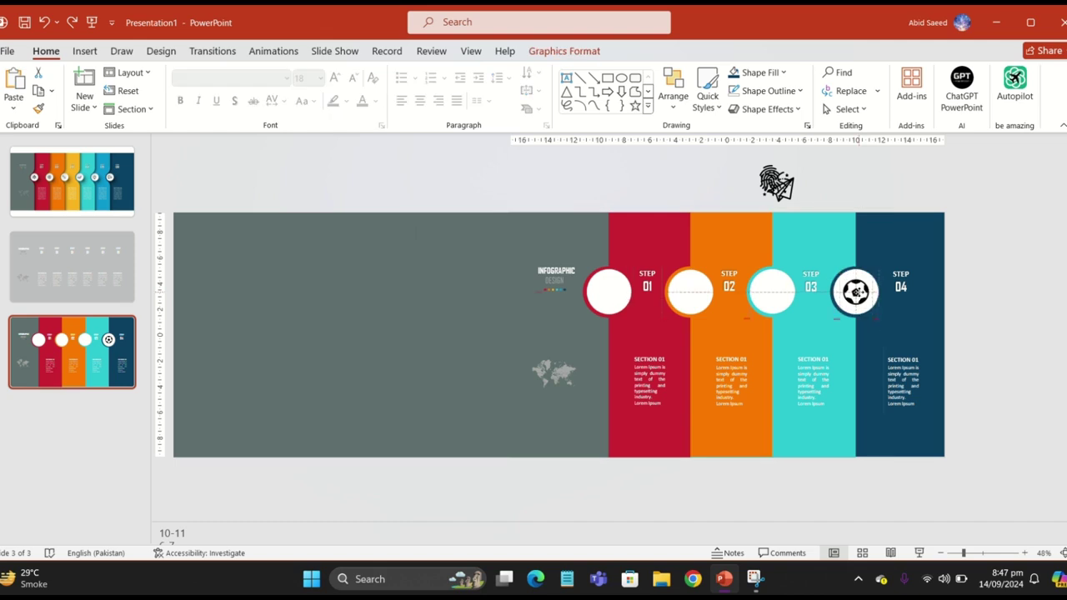
left_click(776, 181)
left_click_drag(778, 186, 771, 292)
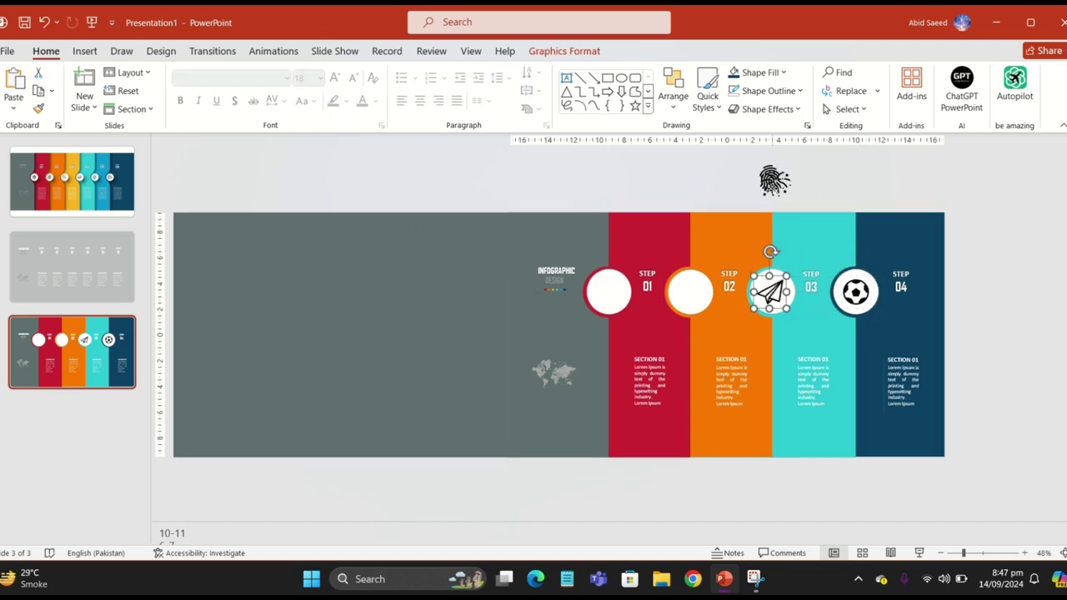
left_click_drag(774, 205, 695, 313)
left_click_drag(774, 204, 609, 315)
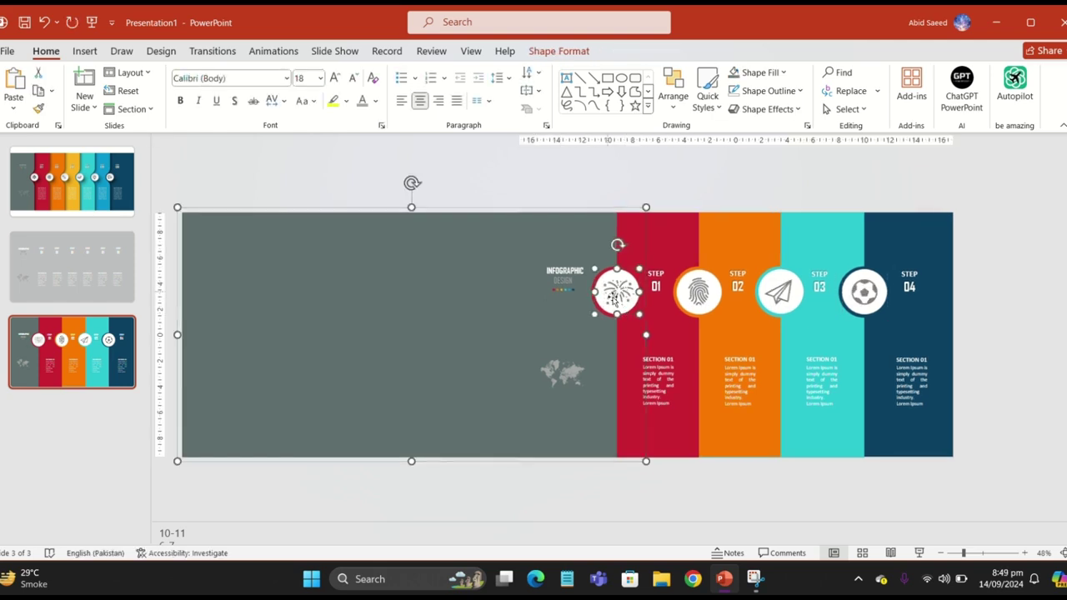
- Group the fireworks icon with the grey panel and its contents
left_click(614, 300)
left_click(476, 284, "shift")
right_click(476, 284)
mouse_move(545, 374)
left_click(669, 376)
- Group the STEP 01 label, its section text and the fingerprint icon with the red panel
left_click(689, 195)
left_click(655, 283, "shift")
left_click(652, 367, "shift")
left_click(657, 343, "shift")
left_click(691, 294, "shift")
right_click(693, 297)
left_click(891, 118)
left_click(729, 281)
left_click(732, 372)
left_click(738, 355, "shift")
left_click(453, 159)
- Reselect the red panel's texts, fingerprint icon and background shape and group them again
left_click(648, 282)
left_click(649, 372, "shift")
left_click(691, 292, "shift")
left_click(613, 322, "shift")
right_click(642, 355)
left_click(837, 173)
- Group the STEP 02 label, its section text and the paper plane icon with the orange panel
left_click(729, 282)
left_click(732, 371)
left_click(739, 340, "shift")
left_click(729, 282, "shift")
left_click(770, 292, "shift")
right_click(771, 295)
mouse_move(810, 112)
left_click(968, 113)
- Send the orange panel group backward two levels, behind the grey and red panels
right_click(671, 249)
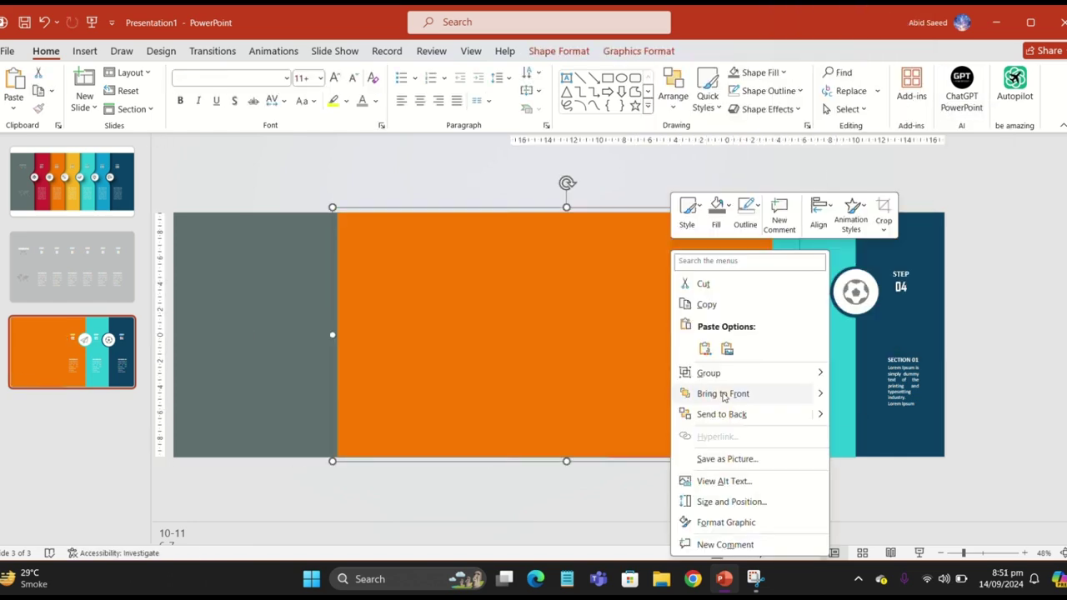
left_click(895, 436)
right_click(748, 250)
left_click(945, 436)
- Group the STEP 03 label, its section text and the football icon with the turquoise panel
left_click(811, 283)
left_click(820, 329, "shift")
left_click(815, 360, "shift")
left_click(813, 383, "shift")
left_click(855, 292, "shift")
right_click(855, 297)
right_click(855, 297)
mouse_move(894, 112)
left_click(829, 114)
- Send the turquoise panel group to the back and bring it forward one level, above the dark blue rectangle
right_click(802, 238)
left_click(948, 400)
right_click(825, 207)
mouse_move(882, 352)
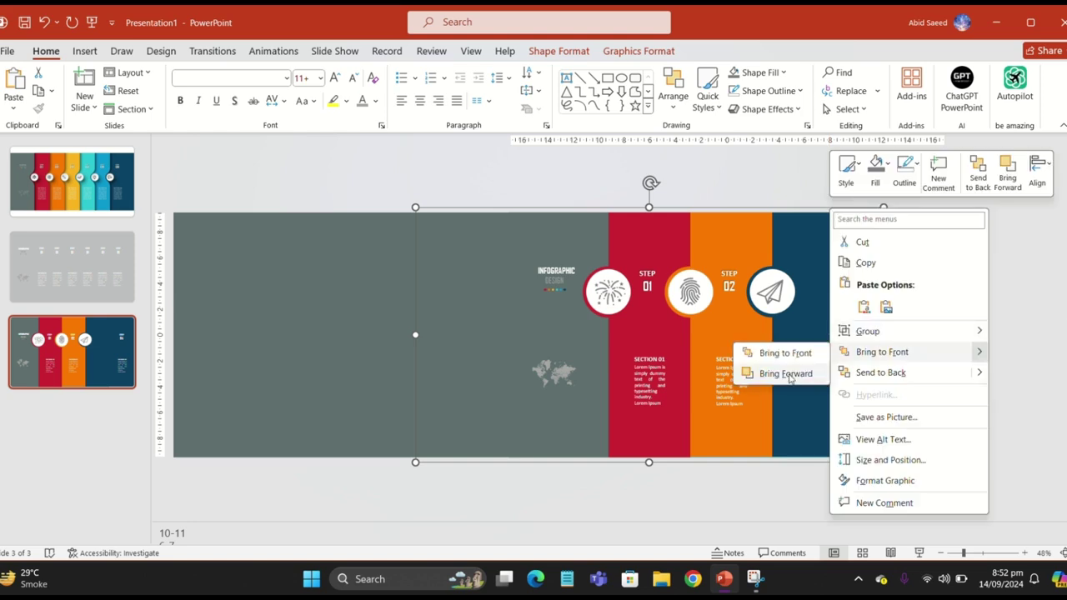
left_click(785, 373)
- Group the STEP 04 label and its section text with the dark blue rectangle and send the group to the back
left_click(900, 371)
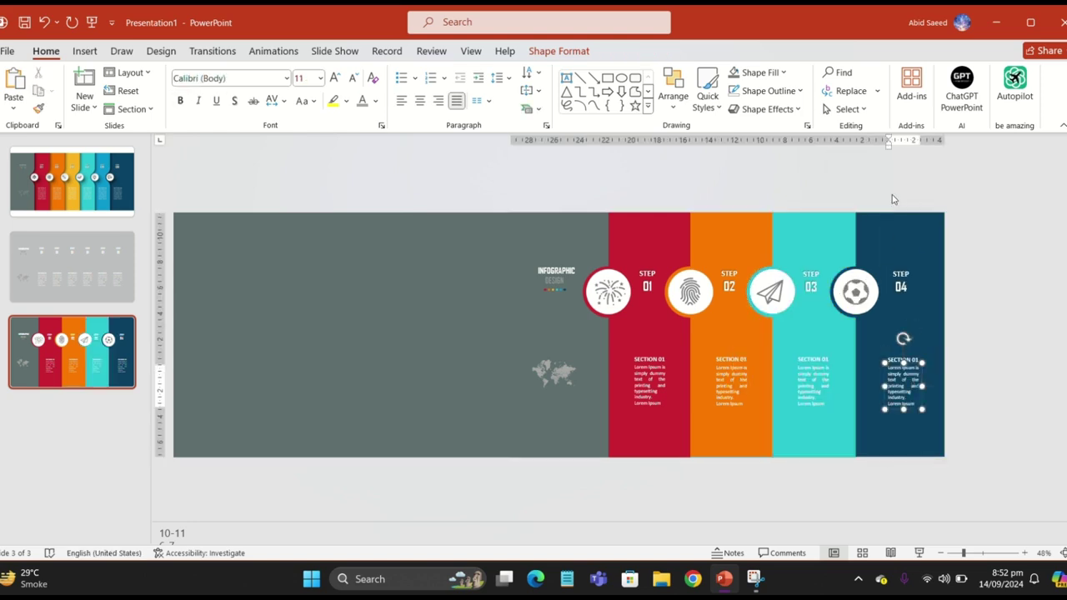
left_click(900, 385, "shift")
left_click(900, 286, "shift")
left_click(907, 319, "shift")
right_click(907, 318)
mouse_move(943, 372)
left_click(875, 374)
right_click(885, 247)
left_click(955, 415)
- Select the grey, red, orange, turquoise and dark blue panel groups and stack them by aligning their centres horizontally
left_click_drag(459, 152, 979, 419)
left_click(586, 232)
left_click(652, 236, "shift")
left_click(735, 240, "shift")
left_click(840, 245, "shift")
left_click(902, 245, "shift")
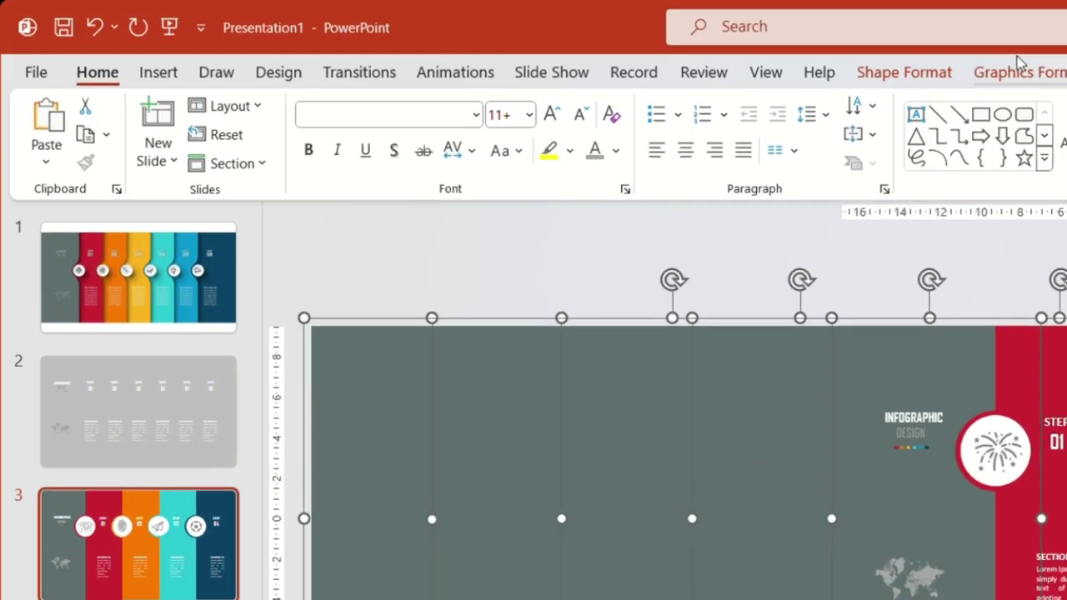
left_click(905, 73)
left_click(964, 105)
left_click(995, 172)
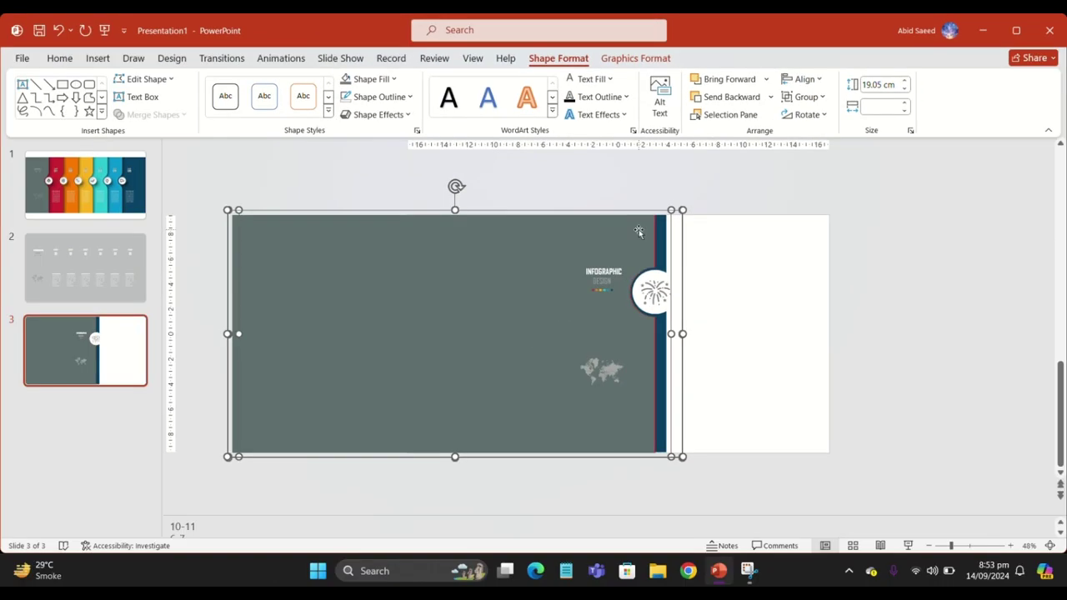
- Move the stacked panels left until they sit completely off the slide, and duplicate that empty-looking slide
left_click_drag(636, 231, 349, 231)
right_click(83, 340)
left_click(141, 169)
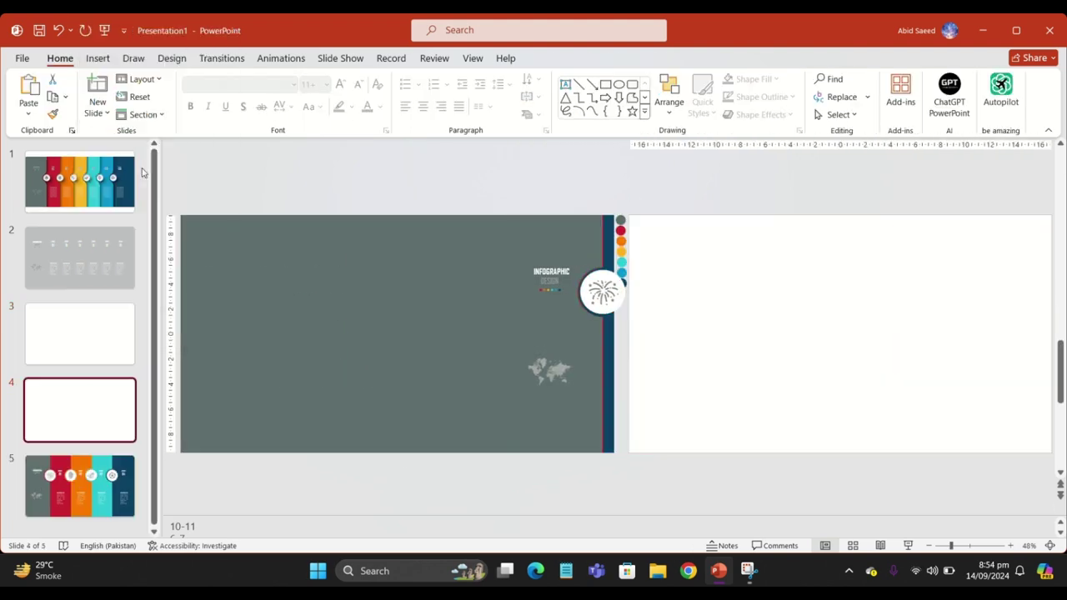
- On slide 4, move the grey panel right from the off-slide stack so it covers about the first quarter of the slide
left_click(508, 252)
key("Right")
key("Right")
key("Right")
key("Right")
key("Right")
key("Right")
key("Right")
key("Right")
key("Right")
key("Right")
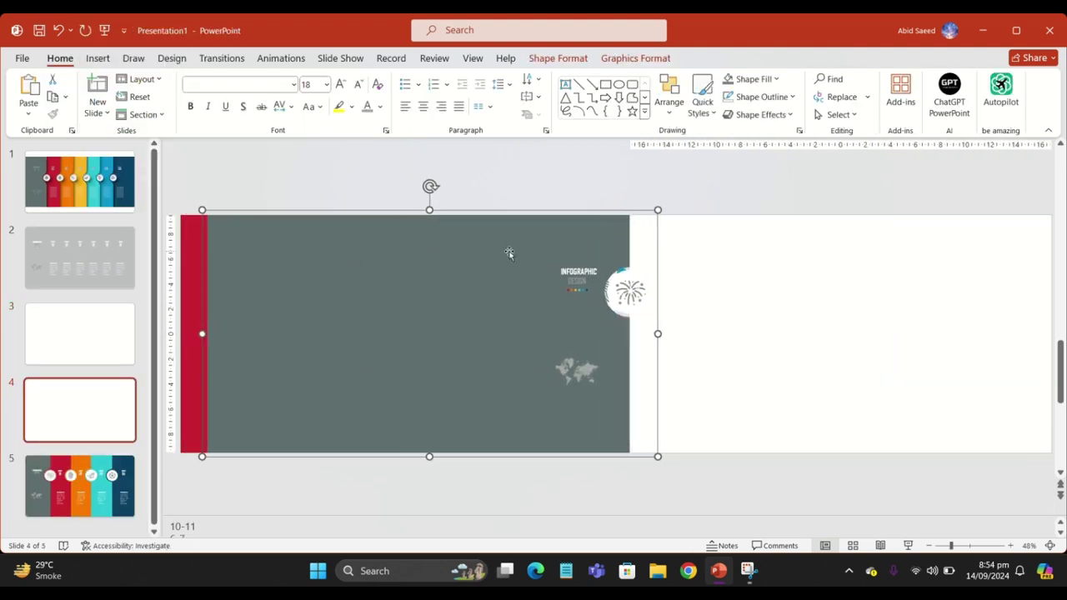
key("Right")
key("Right")
key("Right")
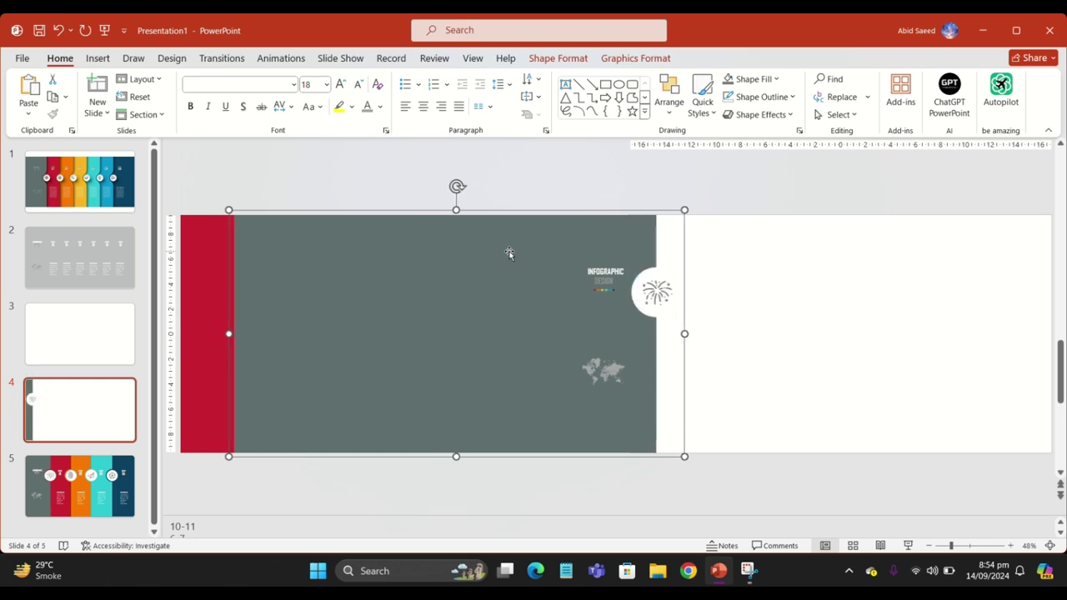
scroll(509, 253, "down", 3)
left_click_drag(558, 240, 702, 242)
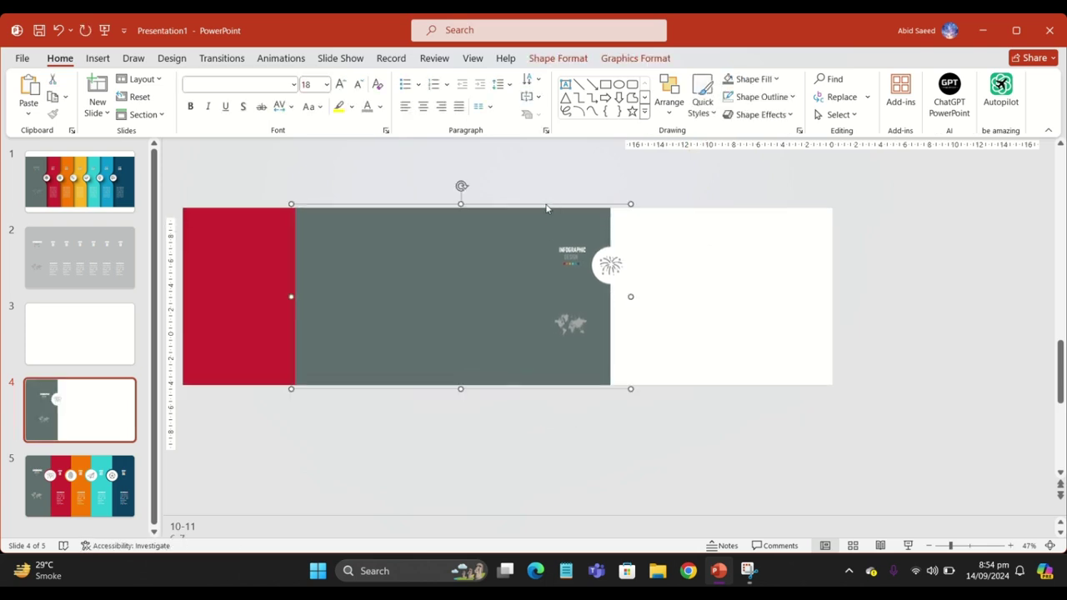
left_click_drag(542, 211, 502, 218)
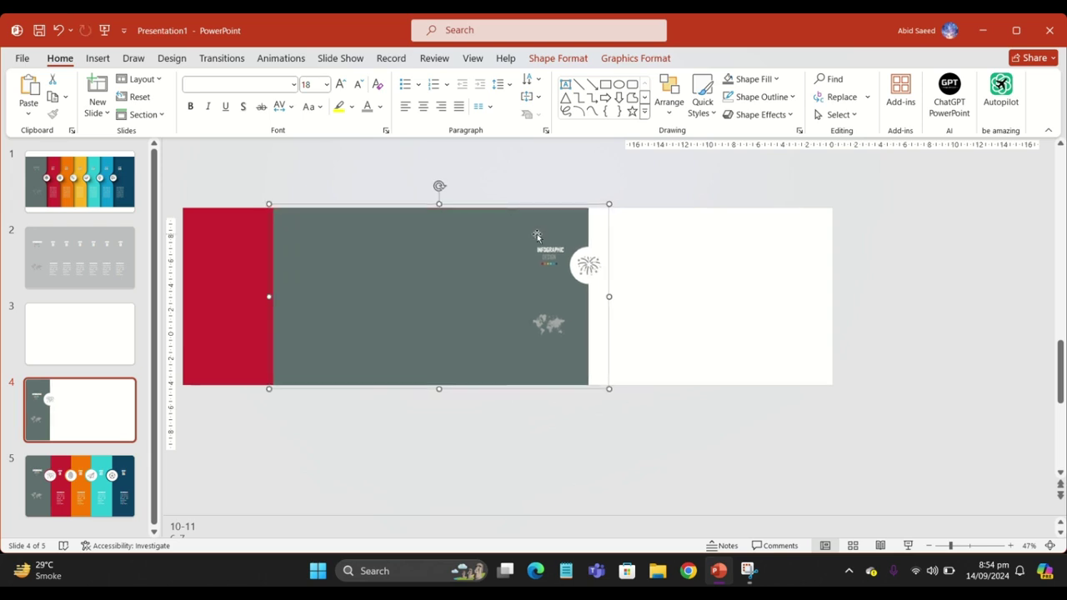
- Duplicate slide 4 and move the red panel right so its STEP 01 strip shows beside the grey panel
right_click(129, 402)
left_click(184, 227)
left_click(252, 272)
left_click_drag(253, 271, 448, 271)
- Duplicate slide 5 and move the orange panel right so its STEP 02 strip shows beside the red one
right_click(82, 481)
left_click(131, 302)
left_click_drag(253, 282, 496, 288)
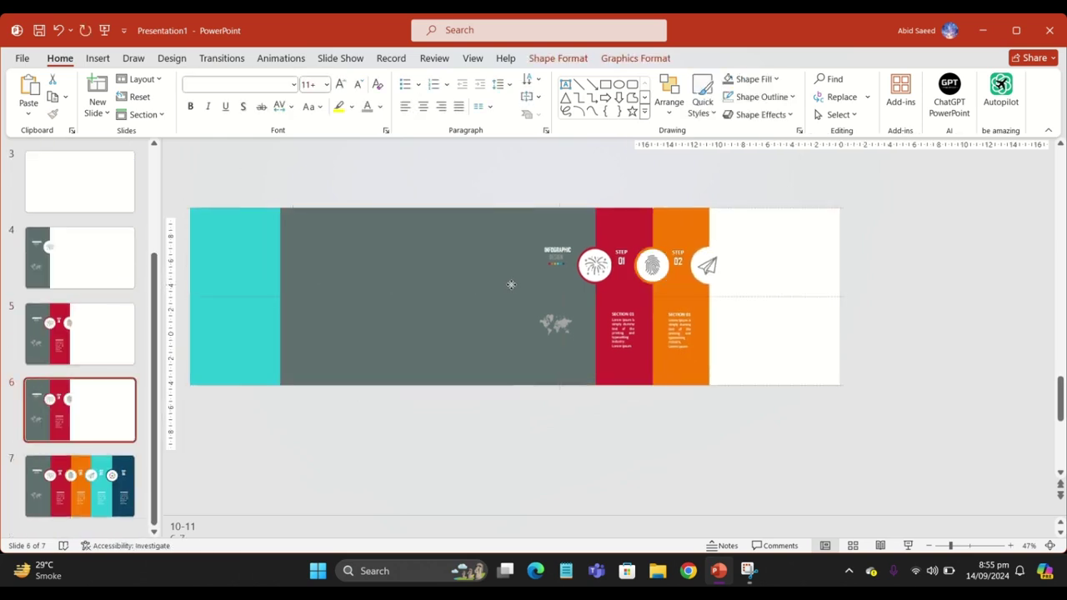
- Duplicate slide 6 and move the turquoise panel right so its STEP 03 strip shows beside the orange one
right_click(111, 409)
left_click(158, 236)
left_click_drag(298, 265, 565, 268)
- Duplicate slide 7 and move the dark blue panel right so its STEP 04 strip fills the rest of the slide
right_click(91, 463)
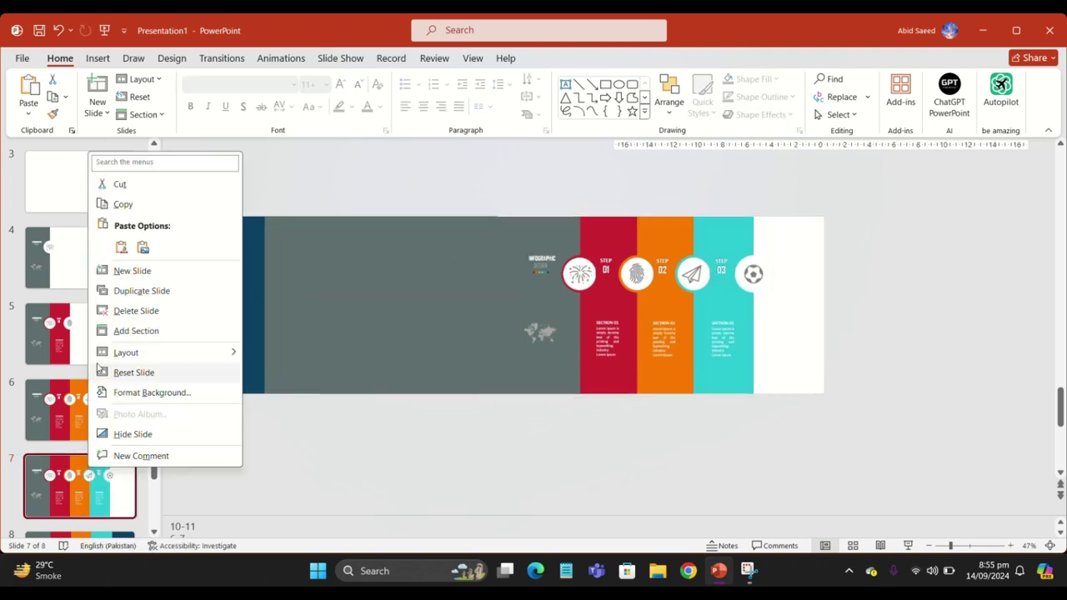
left_click(125, 290)
left_click_drag(233, 294, 676, 291)
left_click(423, 187)
- Delete the leftover last slide holding the original panel layout, keeping the new slide 8 as the complete layout
left_click(110, 462)
key("Delete")
left_click(109, 422)
left_click(106, 470)
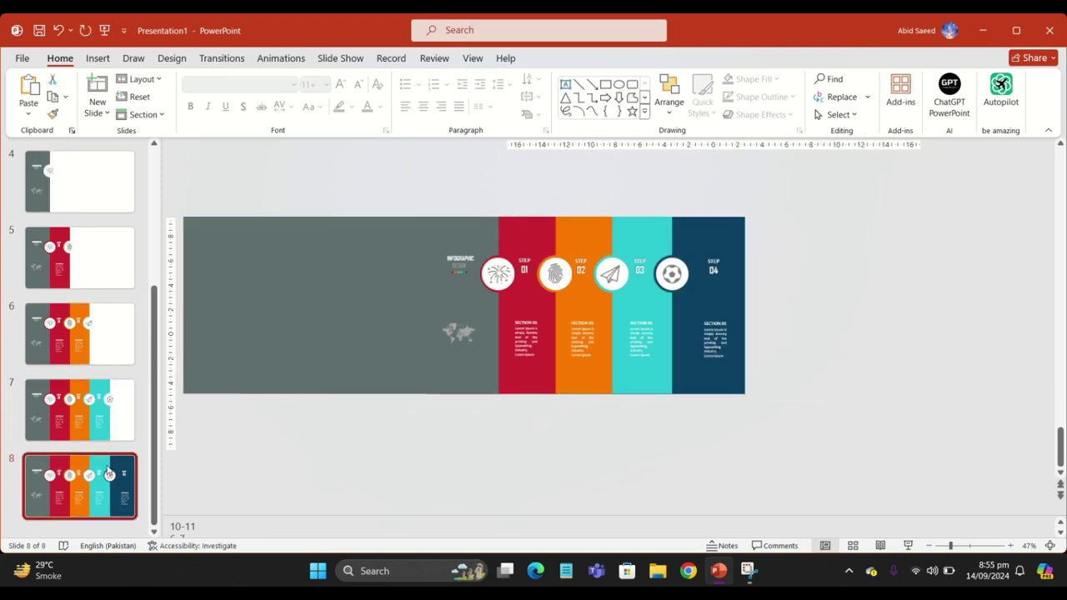
- Duplicate the blank slide 3 that has its panels off-slide and move the copy to the end as slide 9
left_click(92, 179)
scroll(98, 200, "up", 1)
right_click(109, 200)
left_click(163, 335)
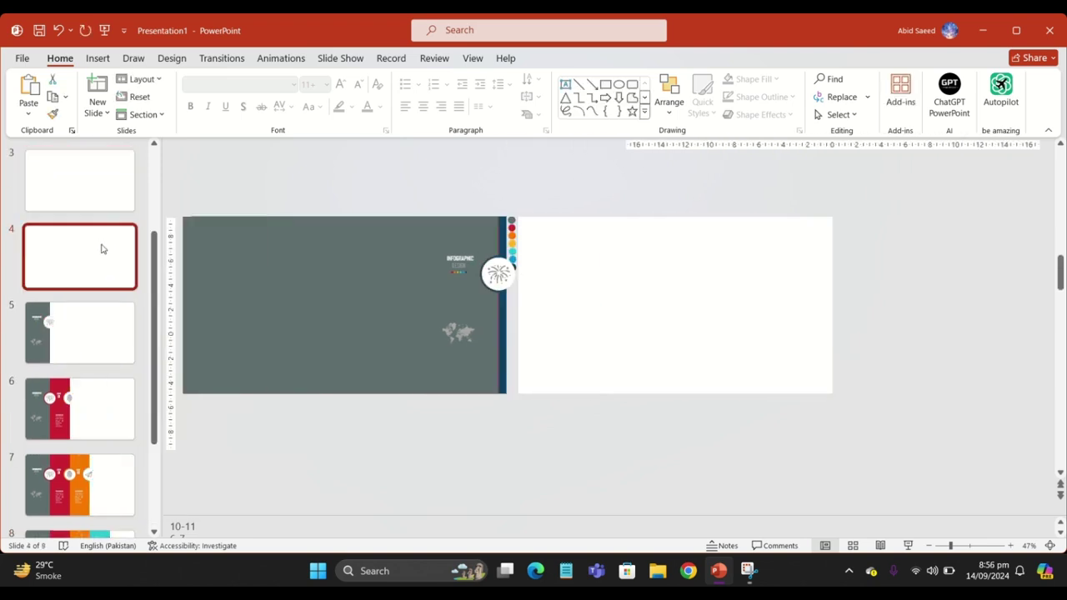
left_click_drag(102, 245, 102, 482)
- Apply the Morph transition to slides 4 to 9 together
scroll(74, 258, "up", 1)
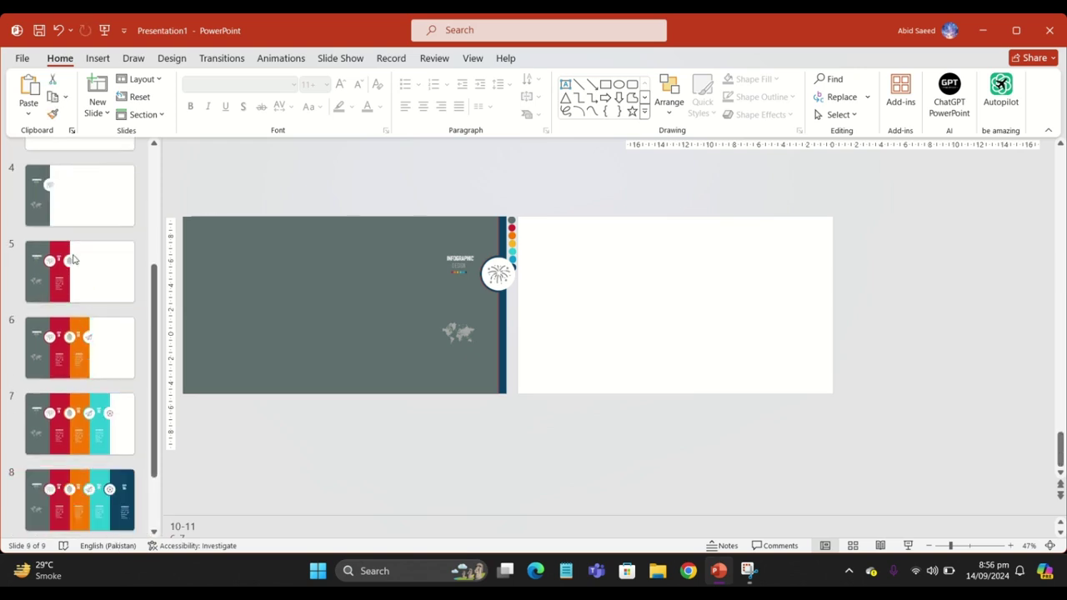
left_click(78, 218)
left_click(79, 221)
left_click(87, 279, "ctrl")
left_click(93, 346, "ctrl")
left_click(111, 422, "ctrl")
left_click(113, 461, "ctrl")
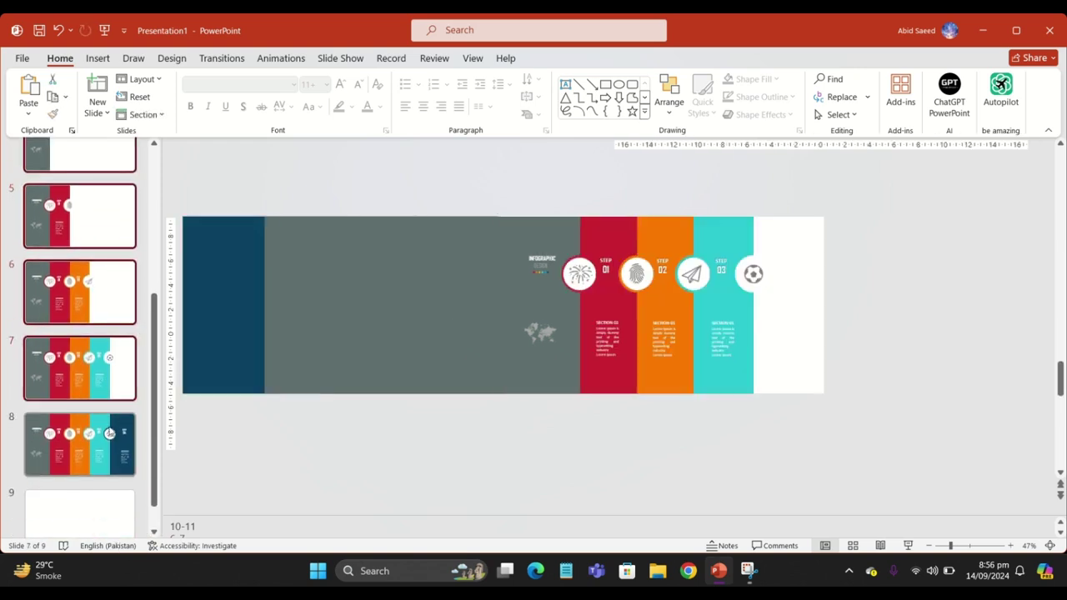
left_click(116, 460, "ctrl")
left_click(120, 523, "ctrl")
left_click(222, 58)
left_click(144, 96)
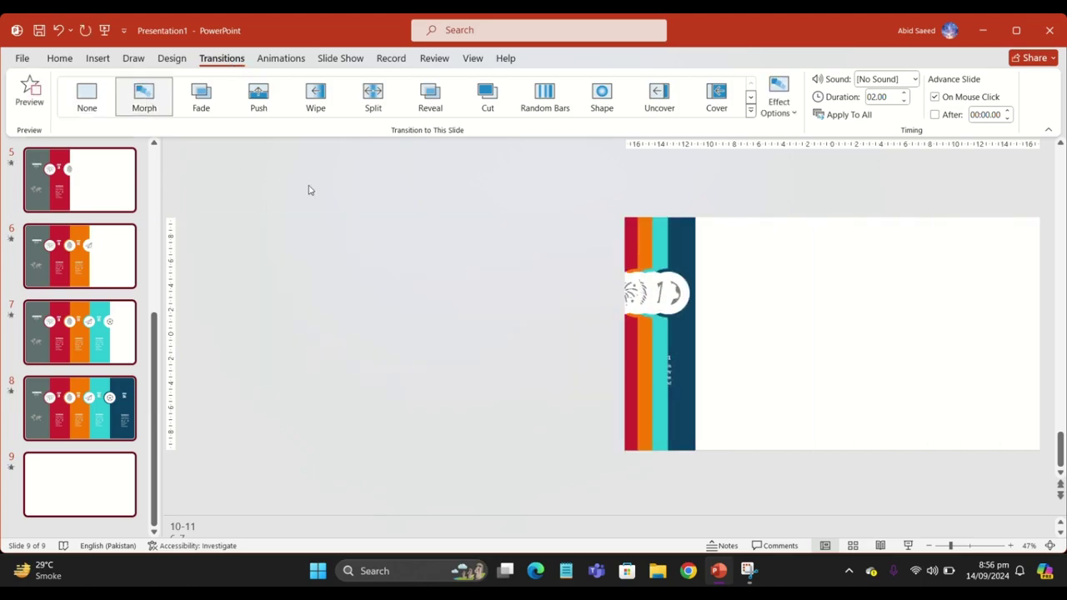